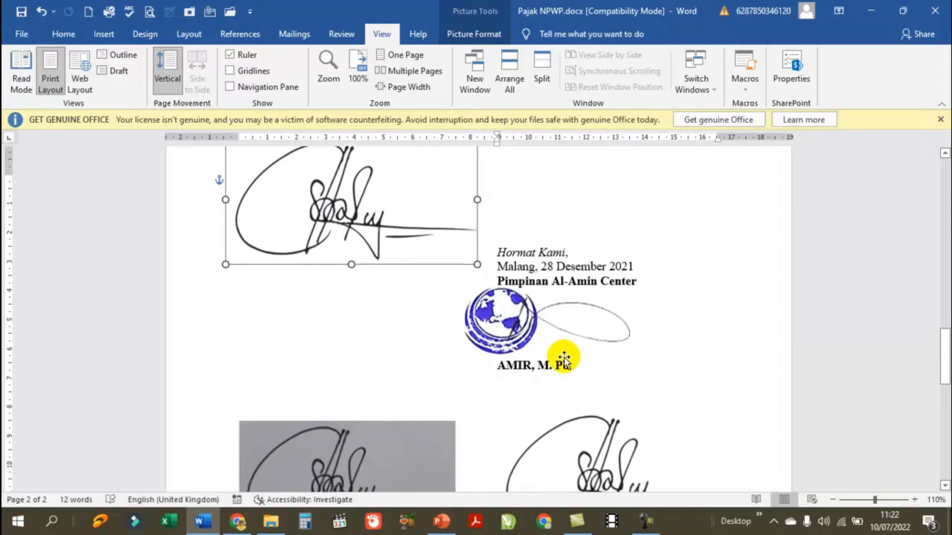
{"action": "scroll", "coordinate": [564, 358], "scroll_direction": "down", "scroll_amount": 3}
{"action": "mouse_move", "coordinate": [376, 344]}
{"action": "left_mouse_down"}
{"action": "mouse_move", "coordinate": [414, 240]}
{"action": "mouse_move", "coordinate": [390, 231]}
{"action": "mouse_move", "coordinate": [367, 237]}
{"action": "mouse_move", "coordinate": [446, 345]}
{"action": "left_mouse_up"}
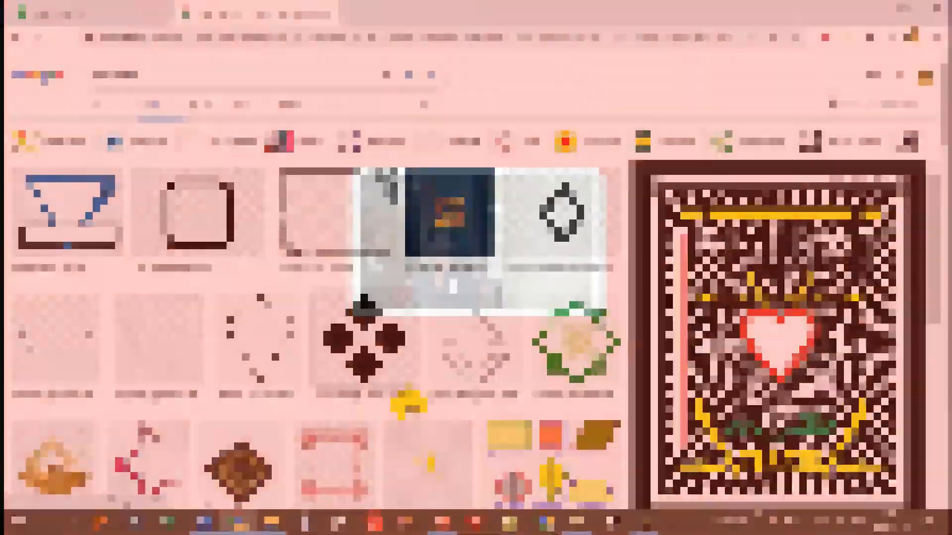
Step: Look through the Google image results for "logo segi 4", closing the enlarged preview of the PSHT emblem
{"action": "scroll", "coordinate": [411, 409], "scroll_direction": "down", "scroll_amount": 5}
{"action": "scroll", "coordinate": [411, 409], "scroll_direction": "down", "scroll_amount": 5}
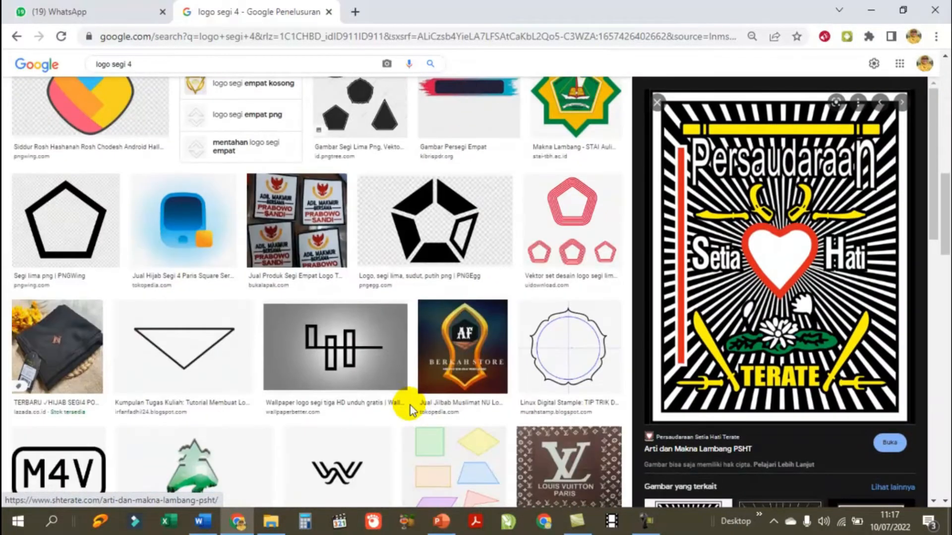
{"action": "left_click", "coordinate": [656, 103]}
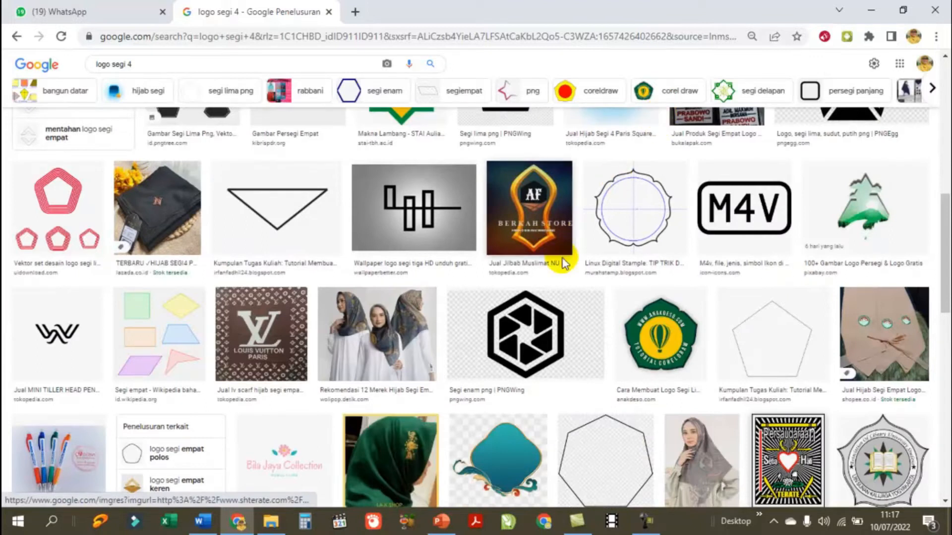
{"action": "scroll", "coordinate": [567, 265], "scroll_direction": "down", "scroll_amount": 13}
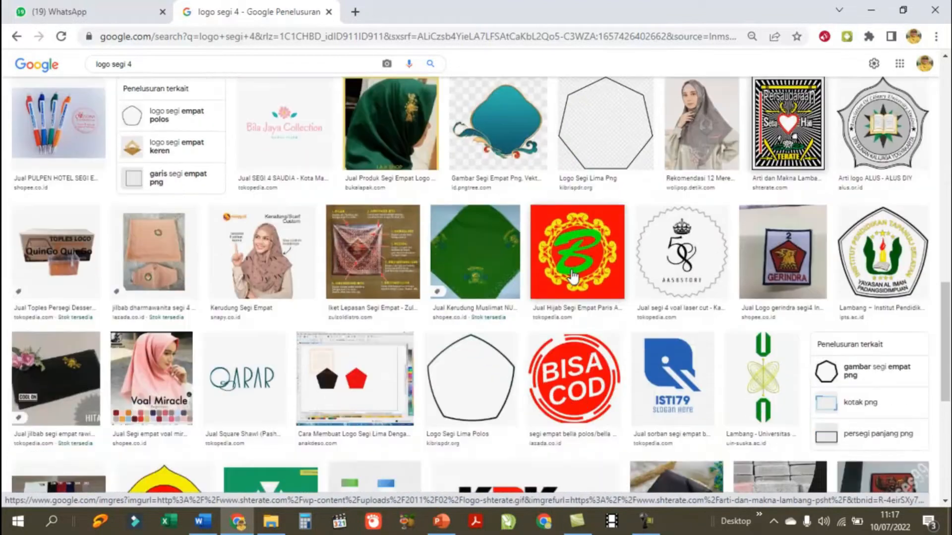
{"action": "scroll", "coordinate": [571, 276], "scroll_direction": "down", "scroll_amount": 2}
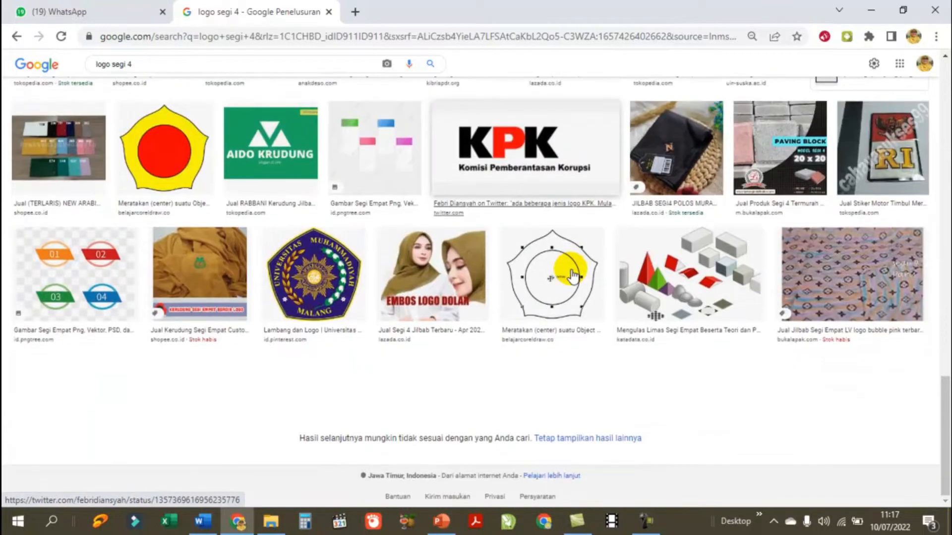
{"action": "scroll", "coordinate": [571, 275], "scroll_direction": "up", "scroll_amount": 20}
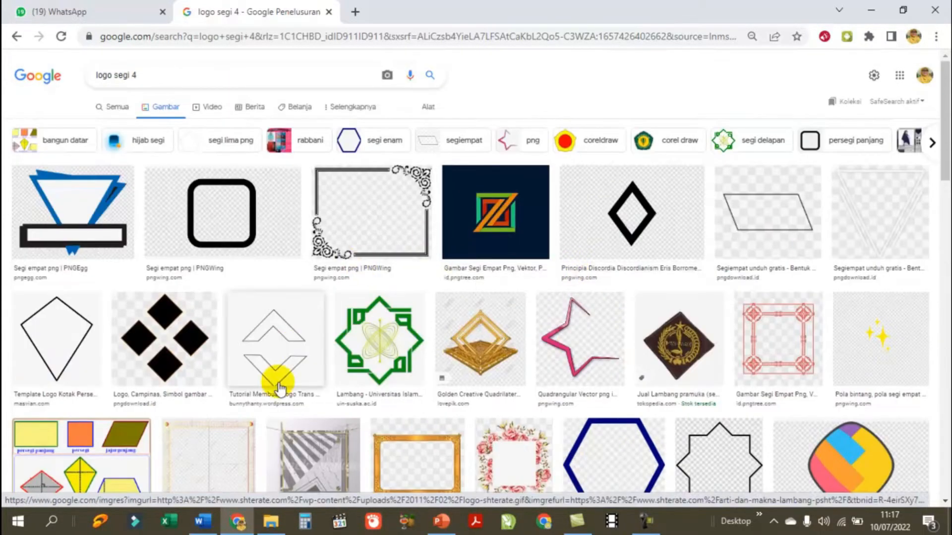
Step: Switch to the Pajak NPWP.docx document in Word and compare the grey-background BAZNAS logo with its background-free copy
{"action": "left_click", "coordinate": [209, 528]}
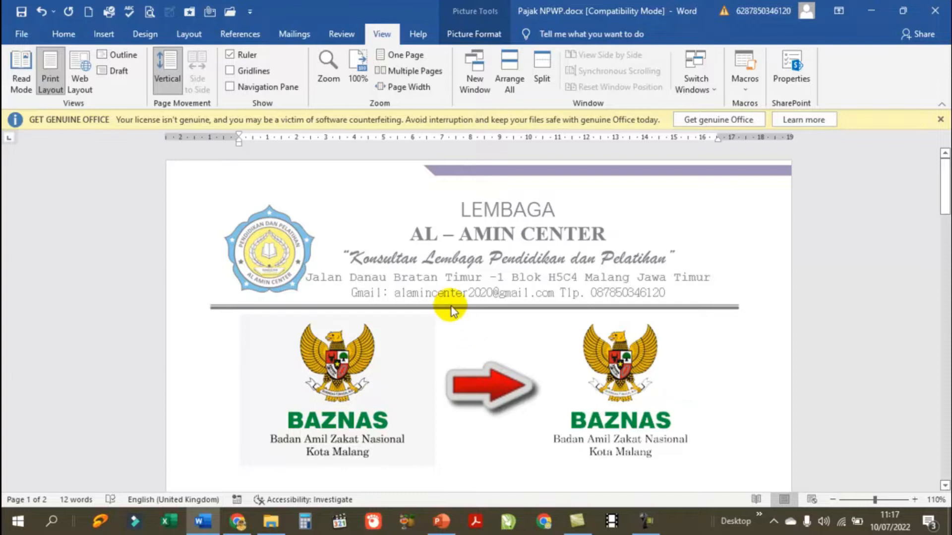
{"action": "scroll", "coordinate": [451, 307], "scroll_direction": "down", "scroll_amount": 2}
{"action": "scroll", "coordinate": [452, 307], "scroll_direction": "up", "scroll_amount": 2}
{"action": "scroll", "coordinate": [365, 386], "scroll_direction": "down", "scroll_amount": 1}
{"action": "left_click", "coordinate": [342, 318]}
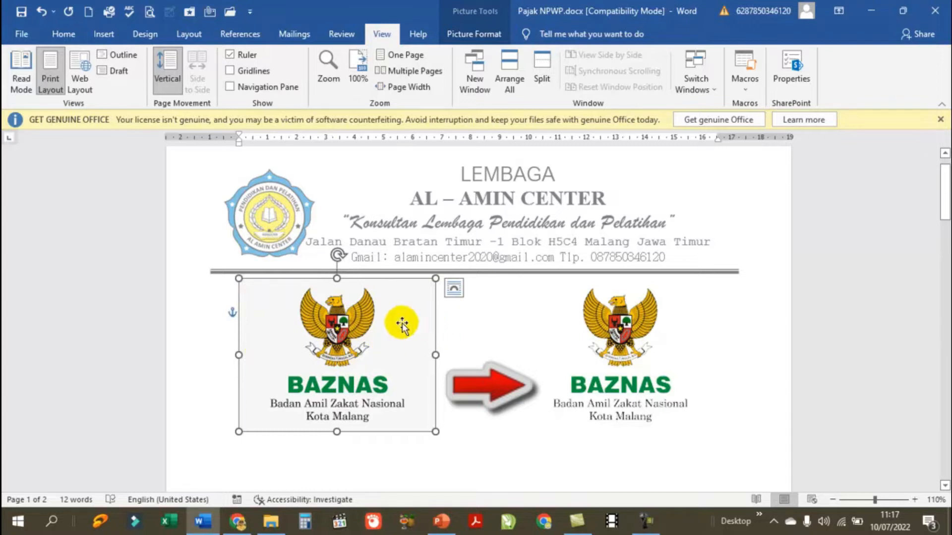
{"action": "left_click", "coordinate": [630, 308]}
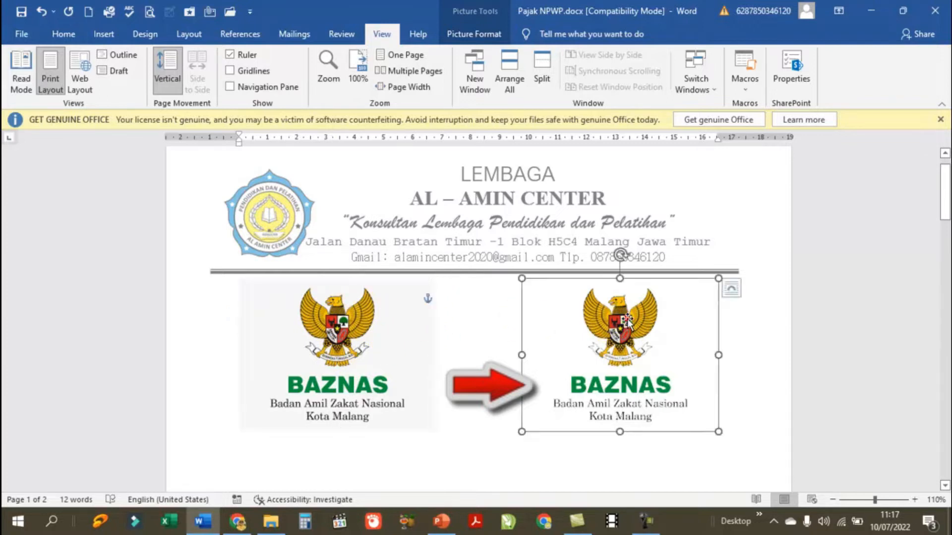
{"action": "left_click", "coordinate": [331, 329]}
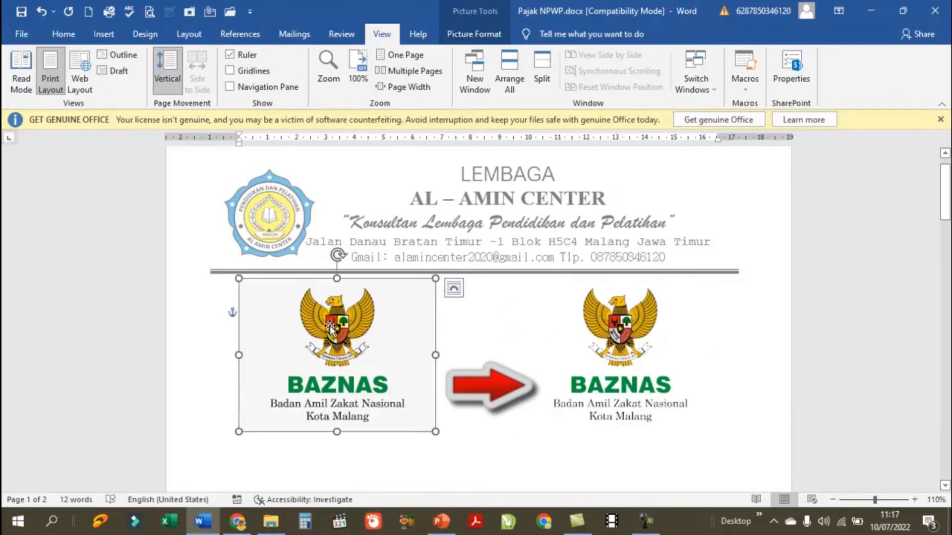
{"action": "right_click", "coordinate": [283, 211]}
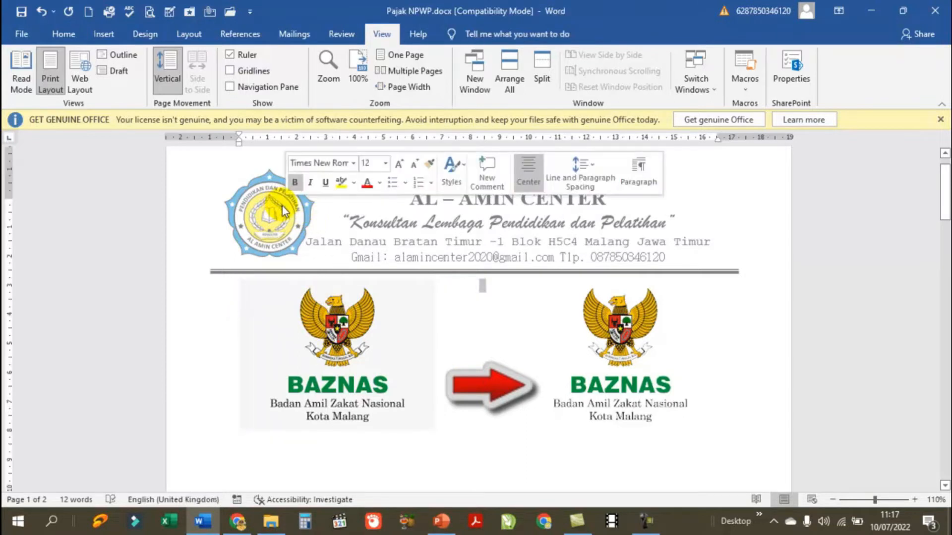
{"action": "left_click", "coordinate": [360, 328]}
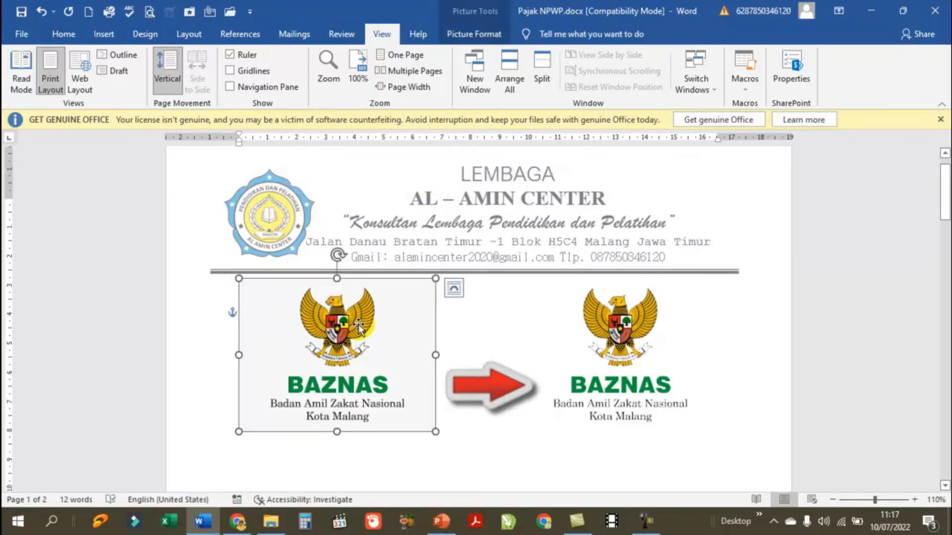
{"action": "scroll", "coordinate": [359, 327], "scroll_direction": "down", "scroll_amount": 1}
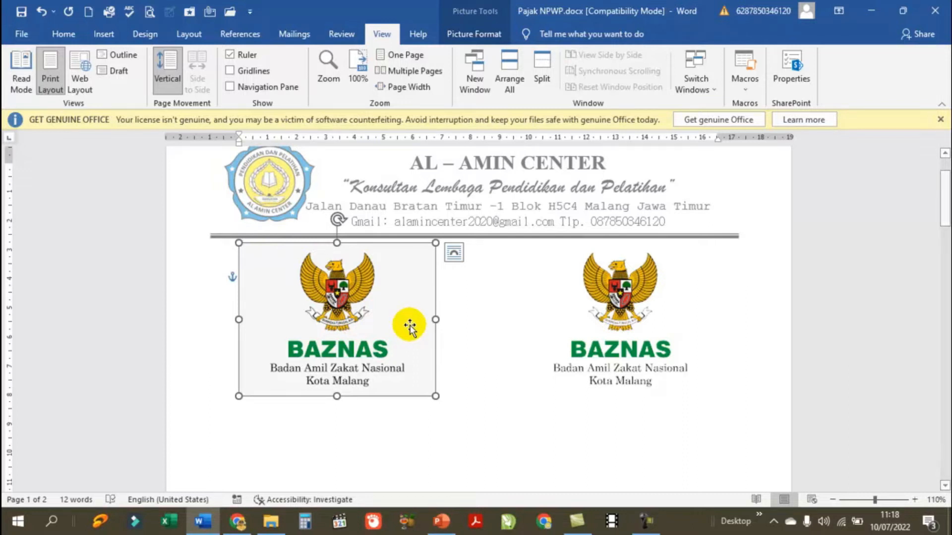
{"action": "scroll", "coordinate": [409, 325], "scroll_direction": "down", "scroll_amount": 1}
{"action": "scroll", "coordinate": [394, 323], "scroll_direction": "up", "scroll_amount": 2}
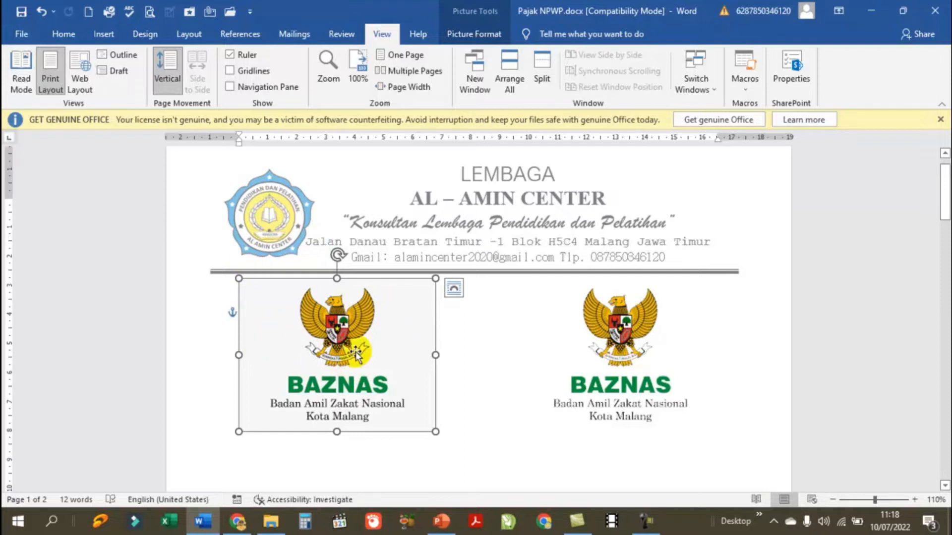
{"action": "left_click", "coordinate": [614, 322]}
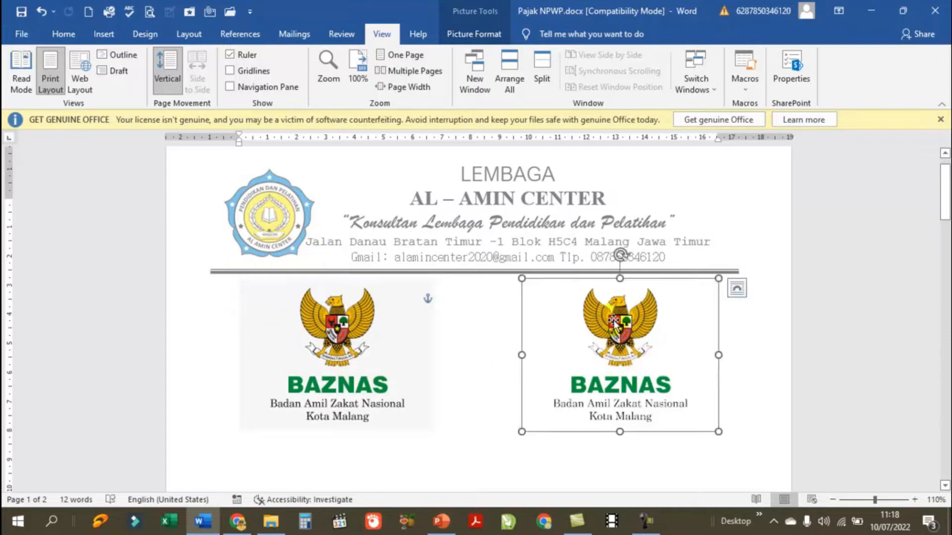
{"action": "scroll", "coordinate": [614, 322], "scroll_direction": "up", "scroll_amount": 1}
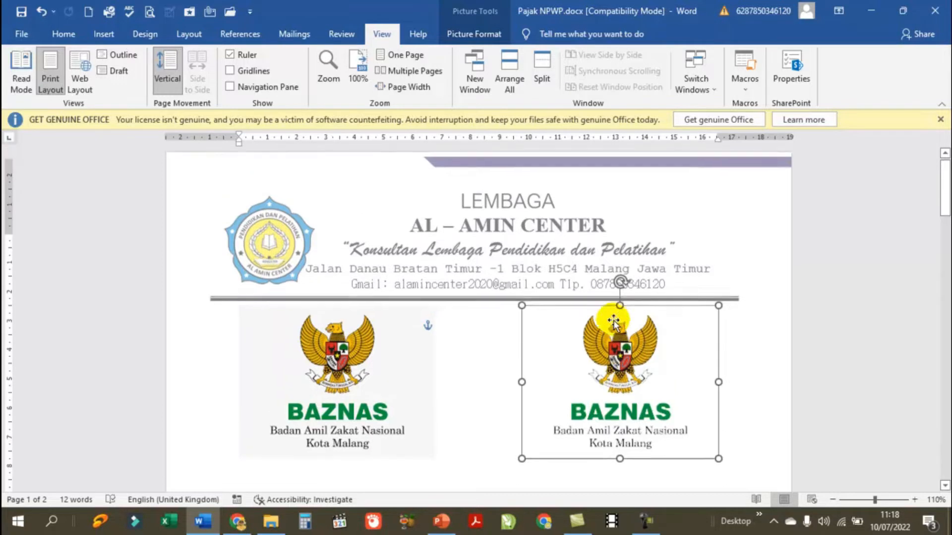
Step: Examine the signature pictures on page 2, comparing the grey-background scan with the clean copy and the stamped signature block
{"action": "scroll", "coordinate": [614, 322], "scroll_direction": "down", "scroll_amount": 6}
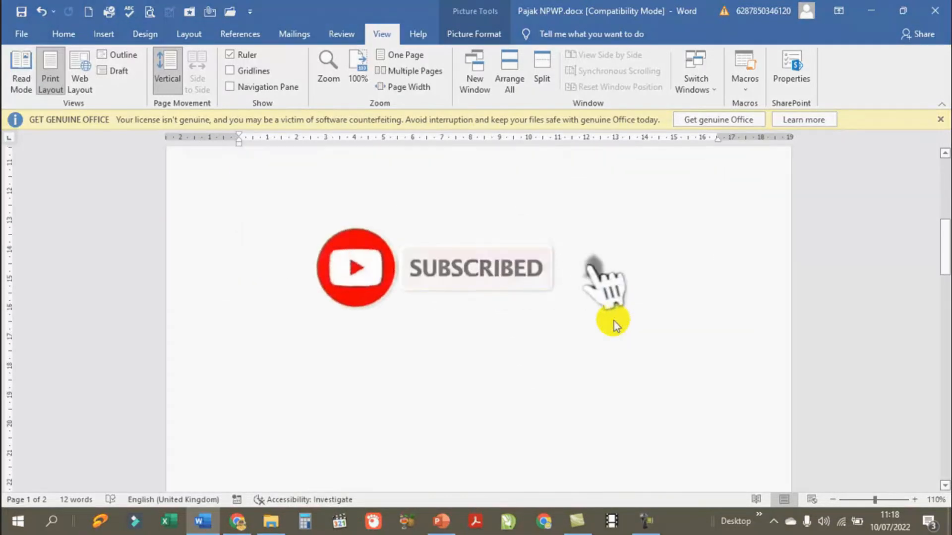
{"action": "scroll", "coordinate": [614, 322], "scroll_direction": "down", "scroll_amount": 6}
{"action": "scroll", "coordinate": [613, 320], "scroll_direction": "down", "scroll_amount": 4}
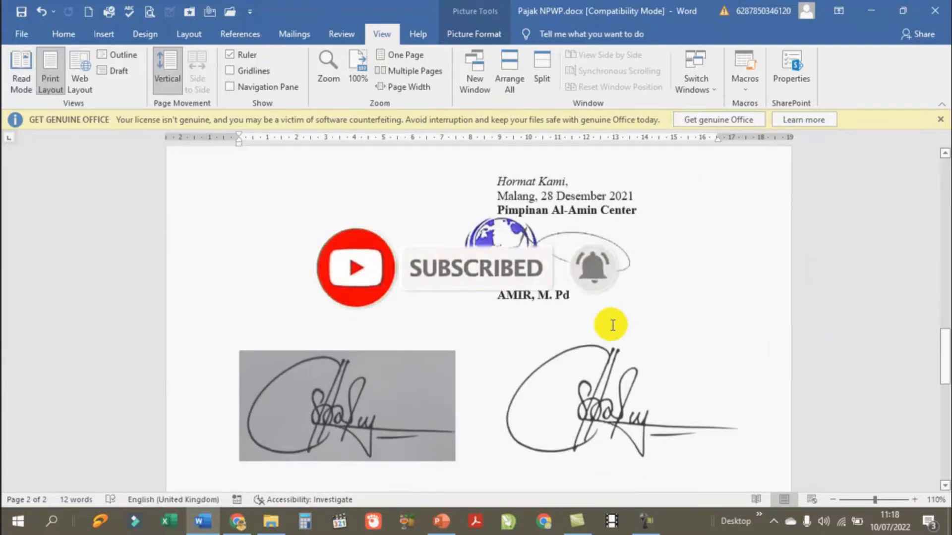
{"action": "left_click", "coordinate": [409, 385]}
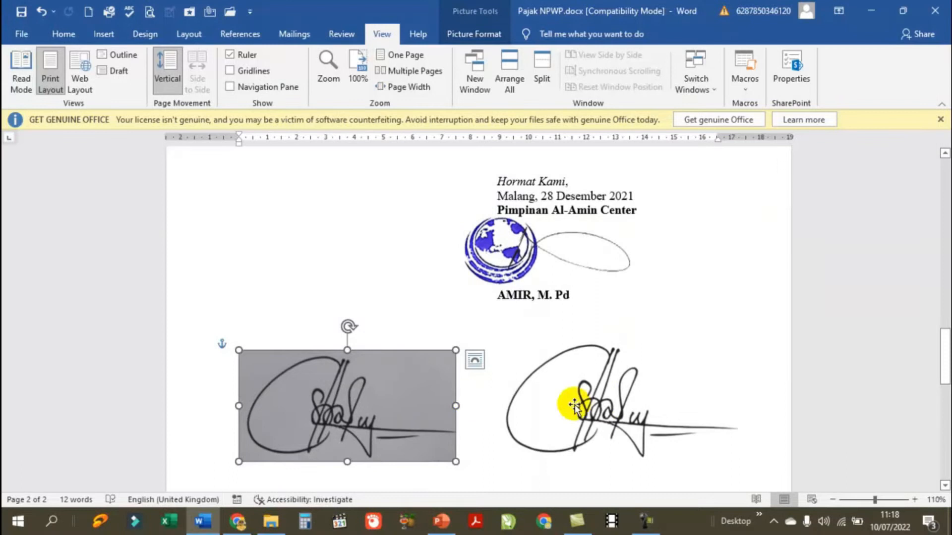
{"action": "left_click", "coordinate": [598, 401]}
{"action": "left_click", "coordinate": [356, 392]}
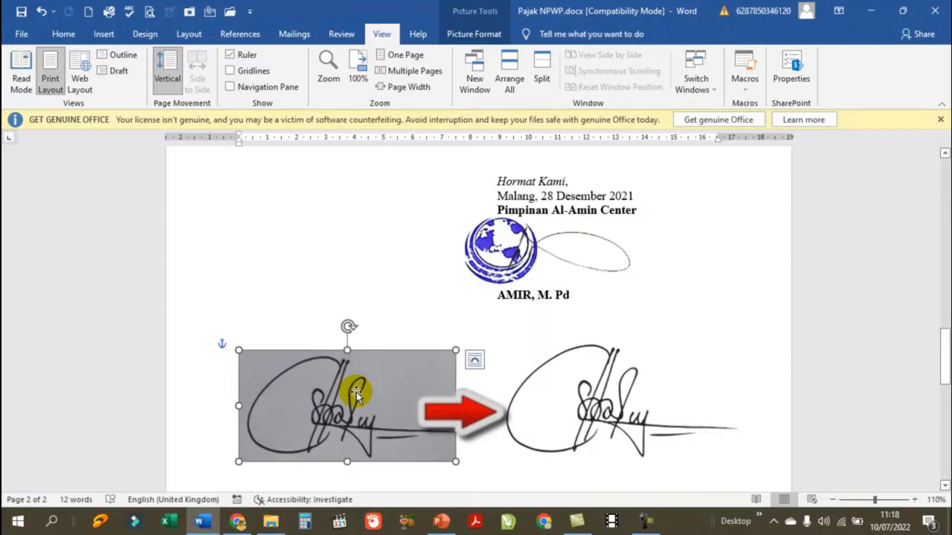
{"action": "left_click", "coordinate": [588, 395]}
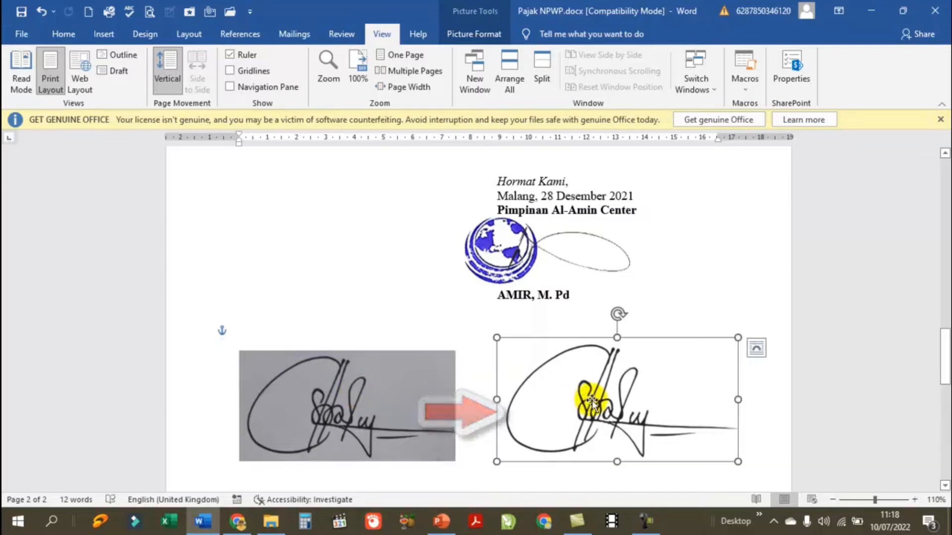
{"action": "left_click", "coordinate": [370, 396]}
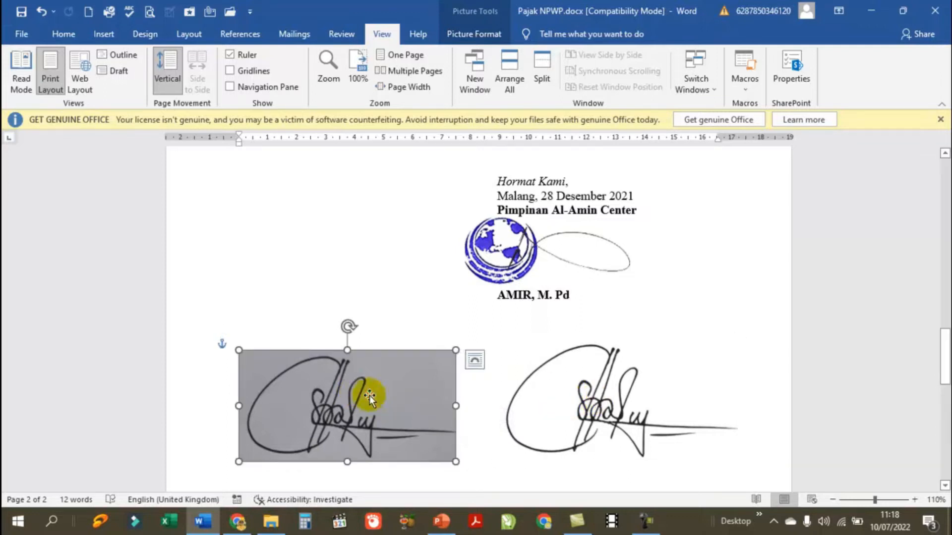
{"action": "left_click", "coordinate": [609, 411]}
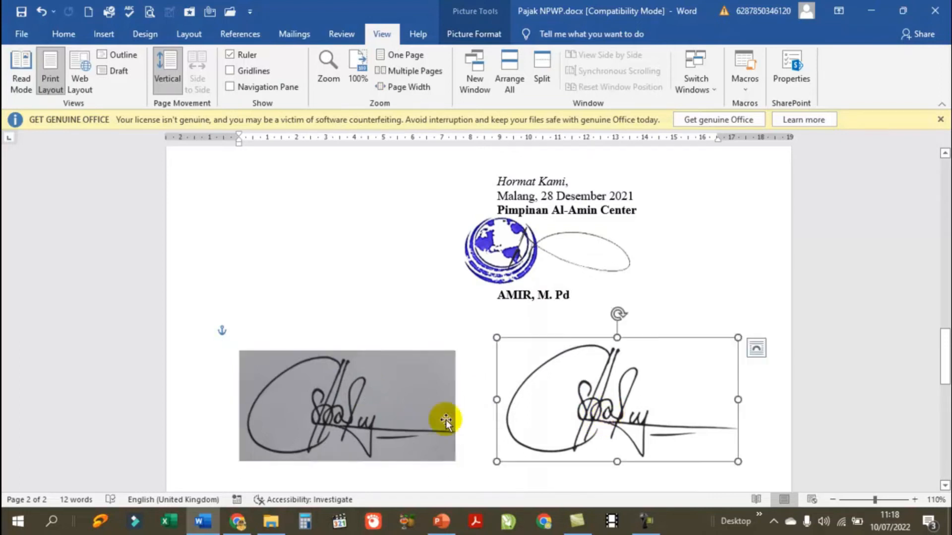
{"action": "left_click", "coordinate": [335, 403]}
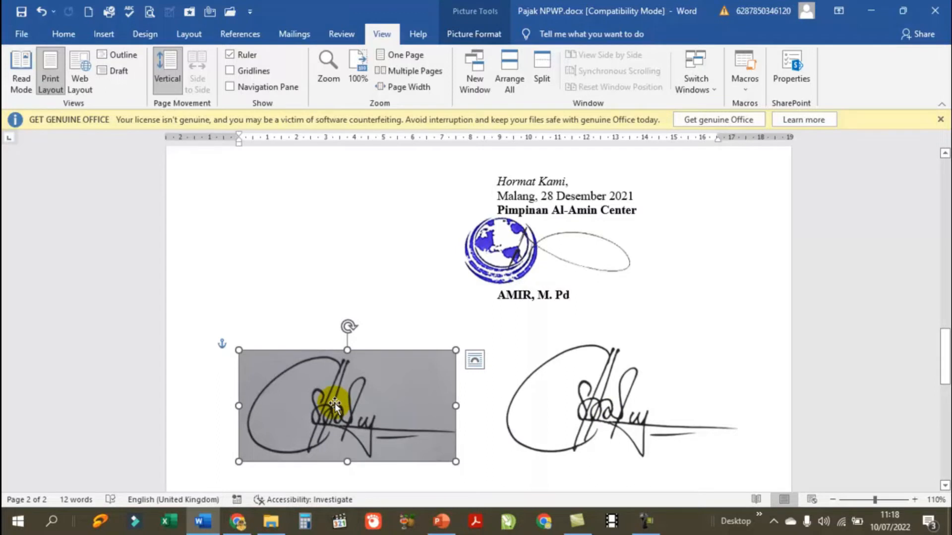
{"action": "left_click", "coordinate": [604, 402]}
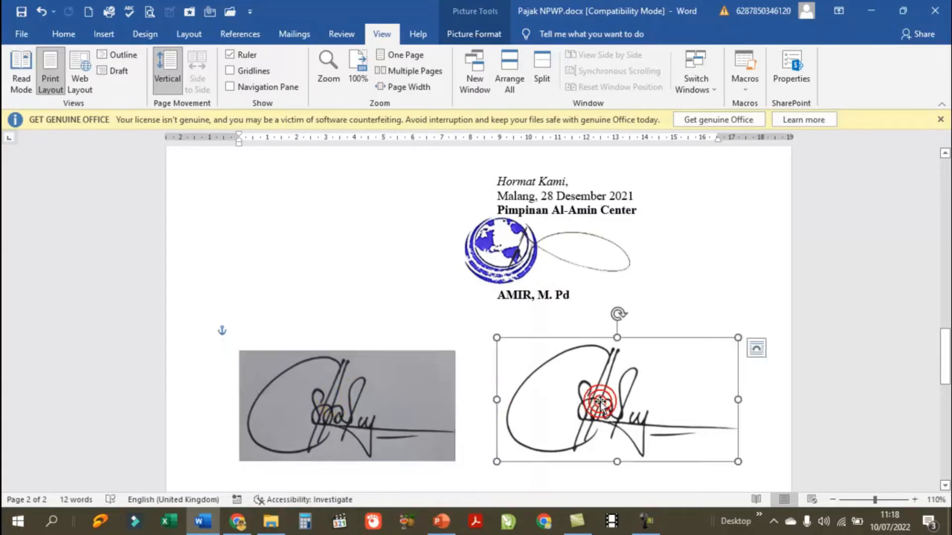
{"action": "left_click", "coordinate": [493, 238]}
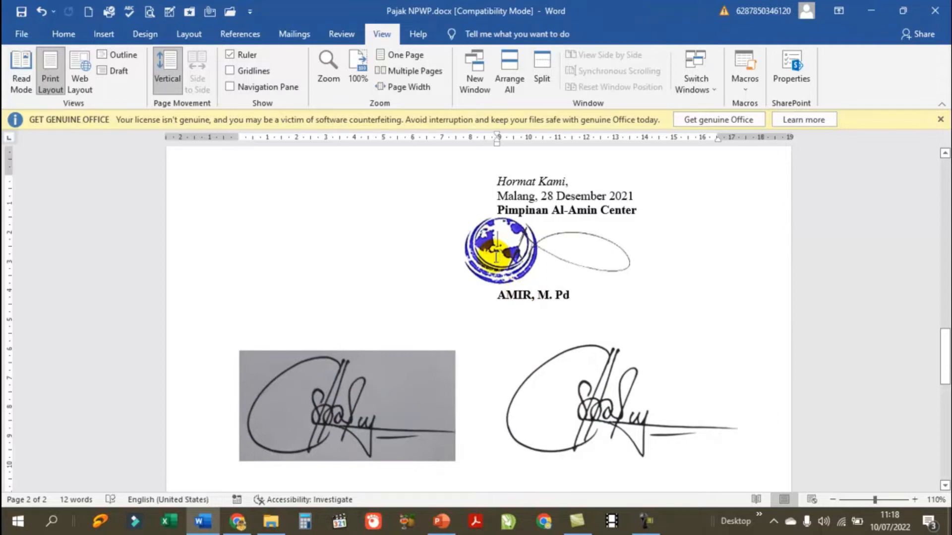
{"action": "left_click", "coordinate": [618, 247]}
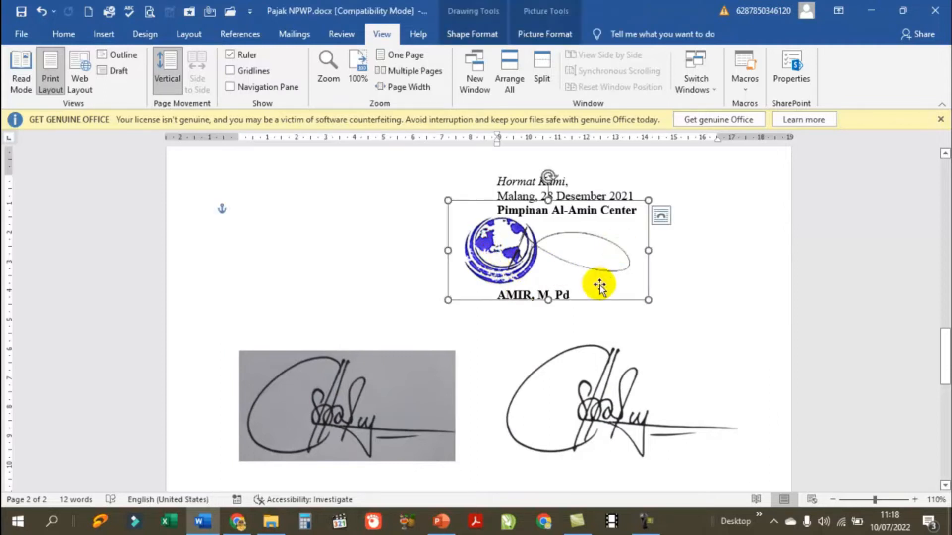
Step: Return to page 1 and compare the two BAZNAS logo pictures again
{"action": "scroll", "coordinate": [599, 284], "scroll_direction": "up", "scroll_amount": 10}
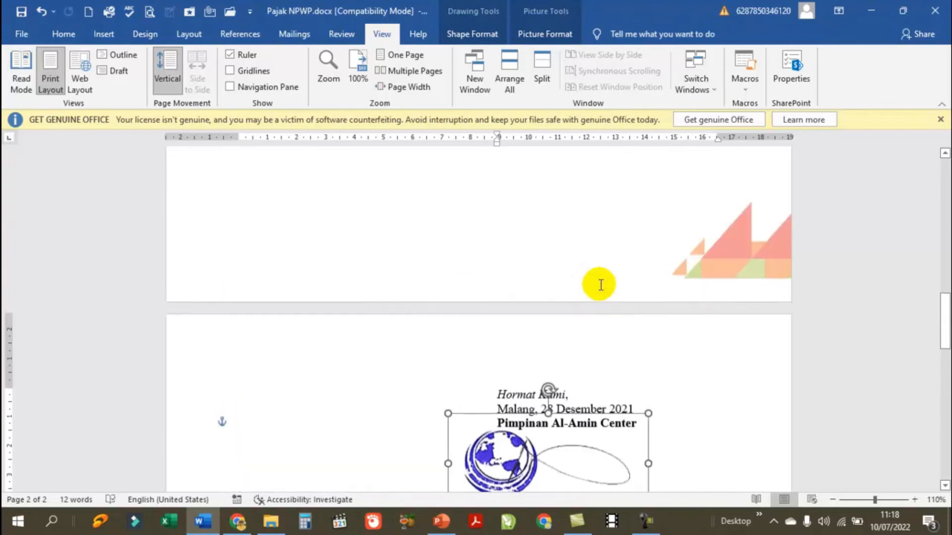
{"action": "scroll", "coordinate": [599, 285], "scroll_direction": "up", "scroll_amount": 15}
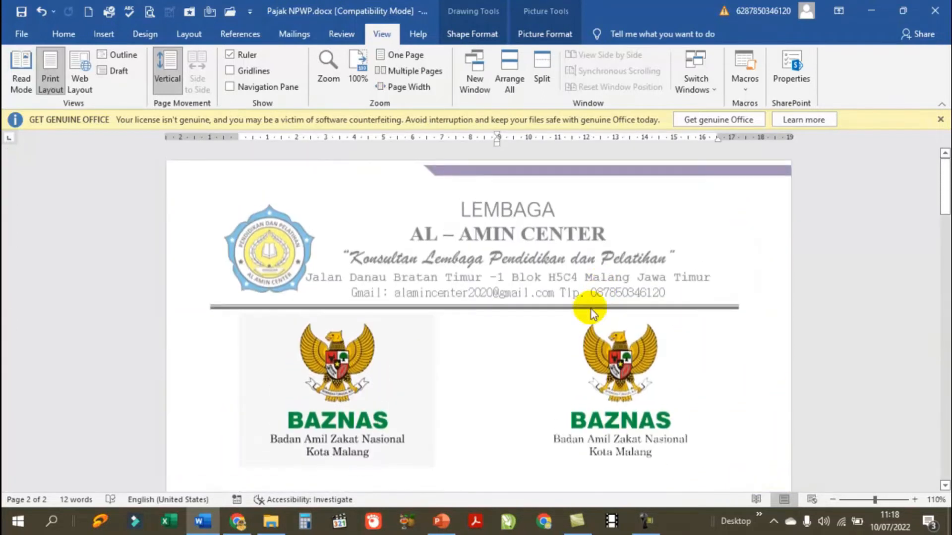
{"action": "left_click", "coordinate": [350, 355]}
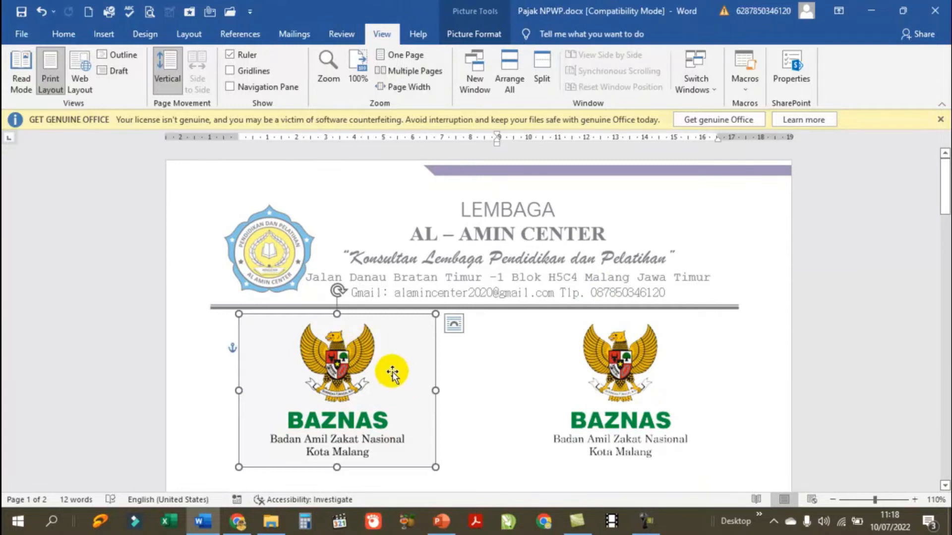
{"action": "left_click", "coordinate": [624, 360]}
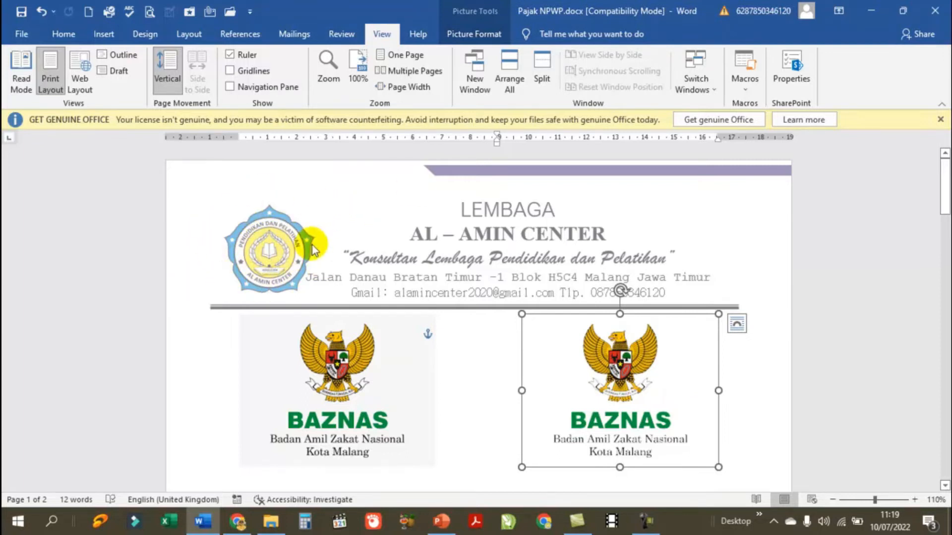
Step: Review the two signature pictures on page 2 once more and switch to the "logo segi 4" image results in Chrome
{"action": "scroll", "coordinate": [389, 326], "scroll_direction": "down", "scroll_amount": 15}
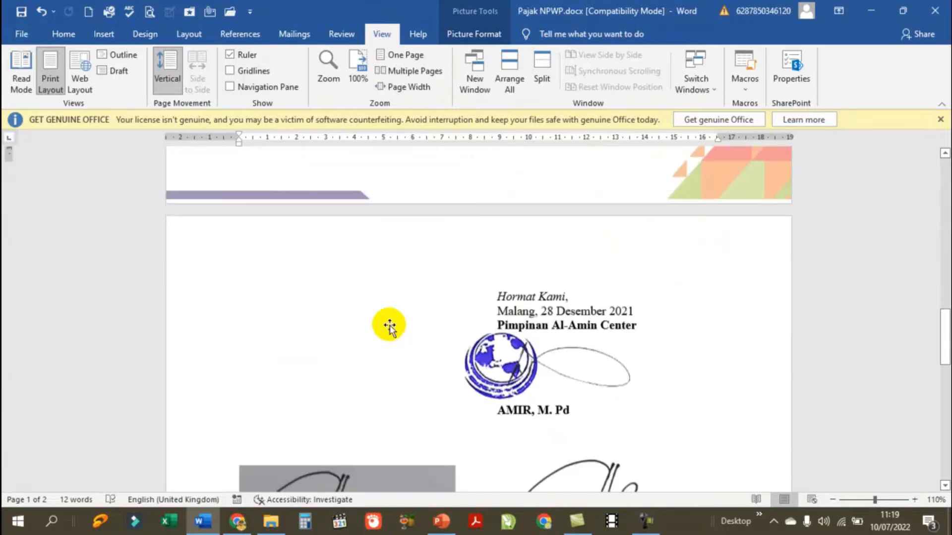
{"action": "left_click", "coordinate": [386, 343]}
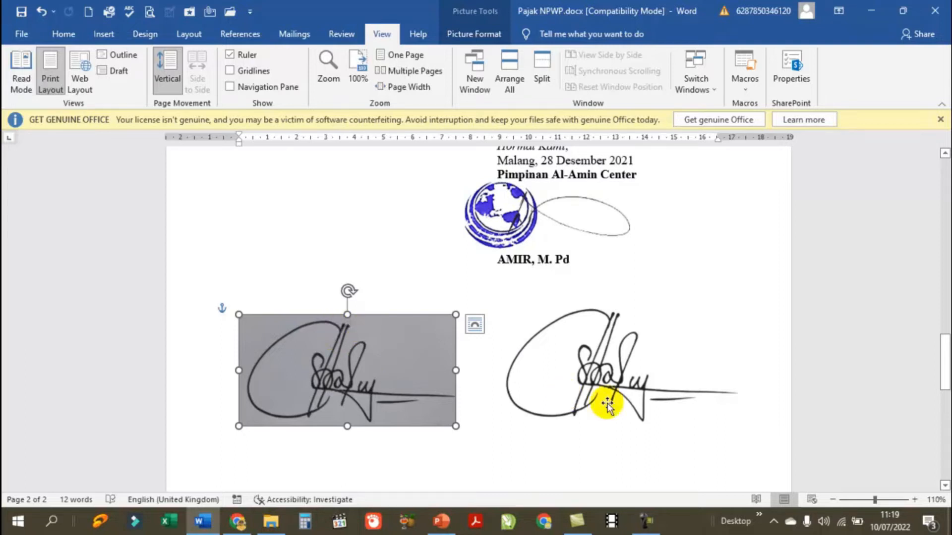
{"action": "left_click", "coordinate": [611, 361]}
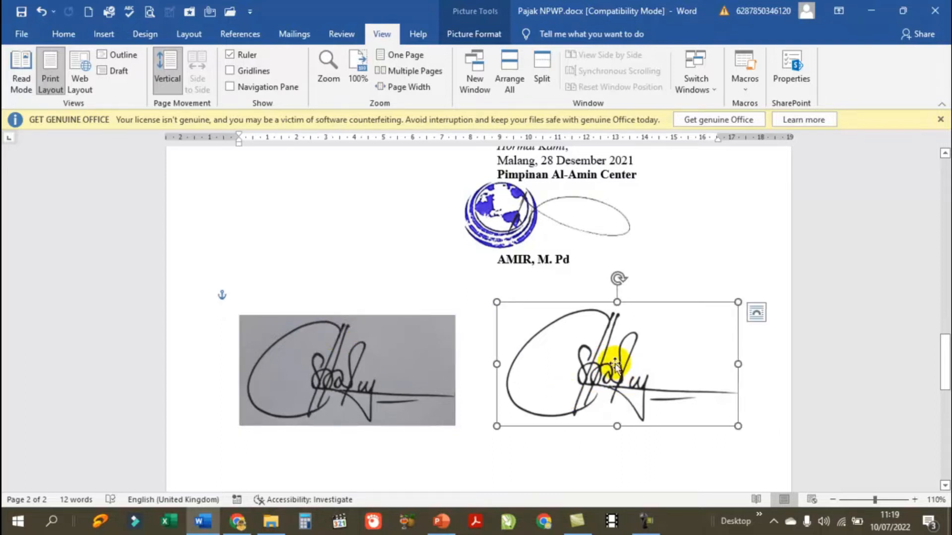
{"action": "left_click", "coordinate": [245, 528]}
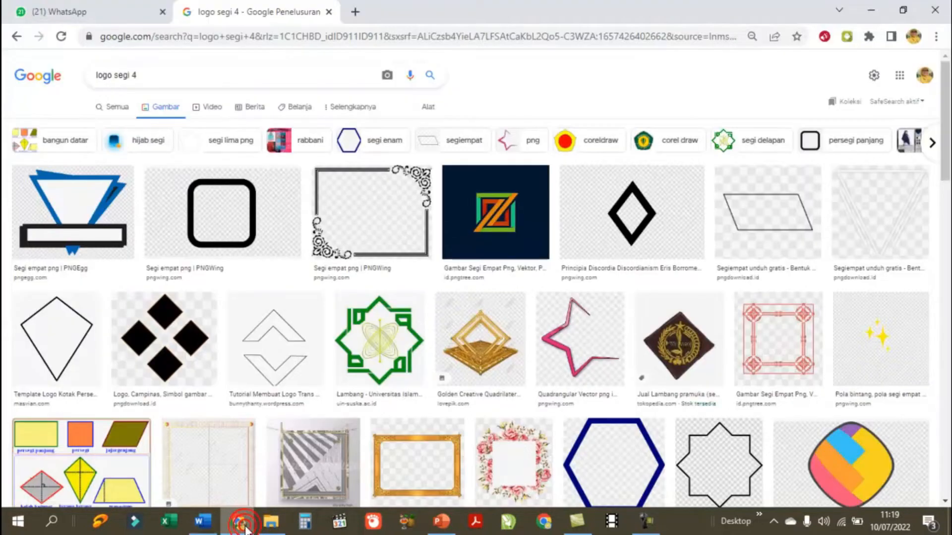
Step: Open remove.bg in a new browser tab and upload images.png from the Remove Backgroun folder
{"action": "left_click", "coordinate": [355, 13]}
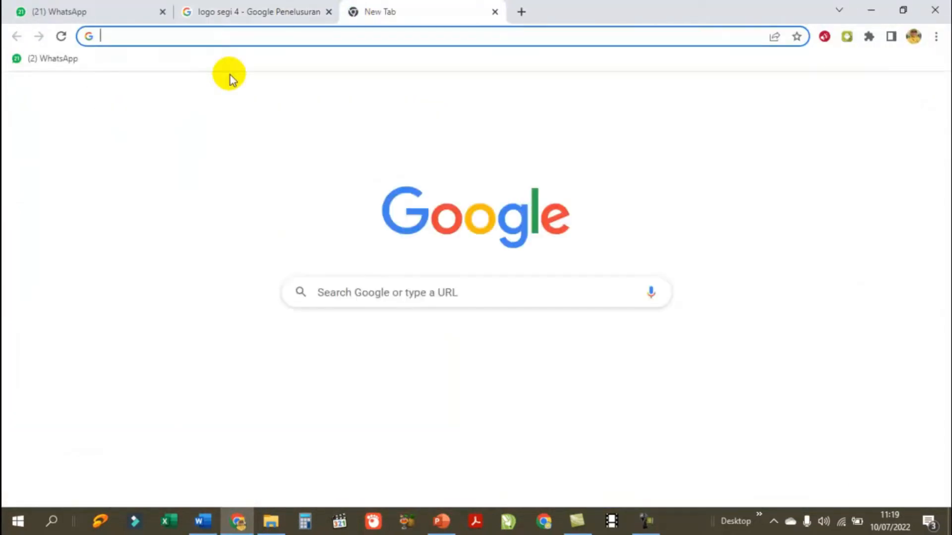
{"action": "type", "text": "remove.bg"}
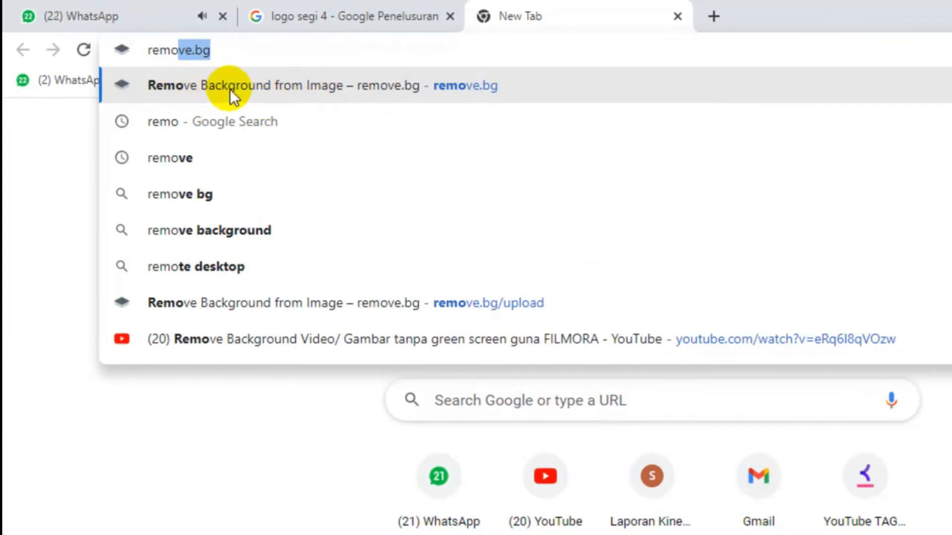
{"action": "left_click", "coordinate": [207, 87]}
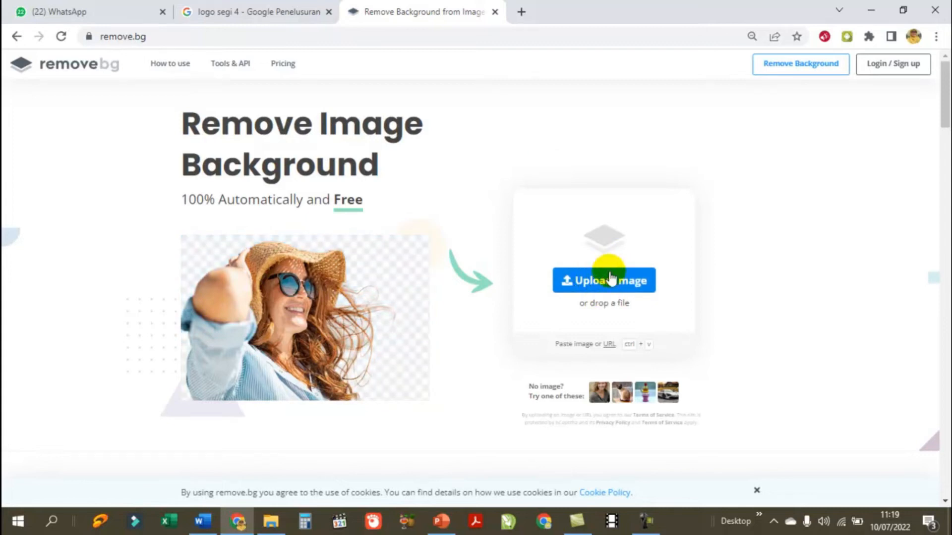
{"action": "left_click", "coordinate": [613, 291]}
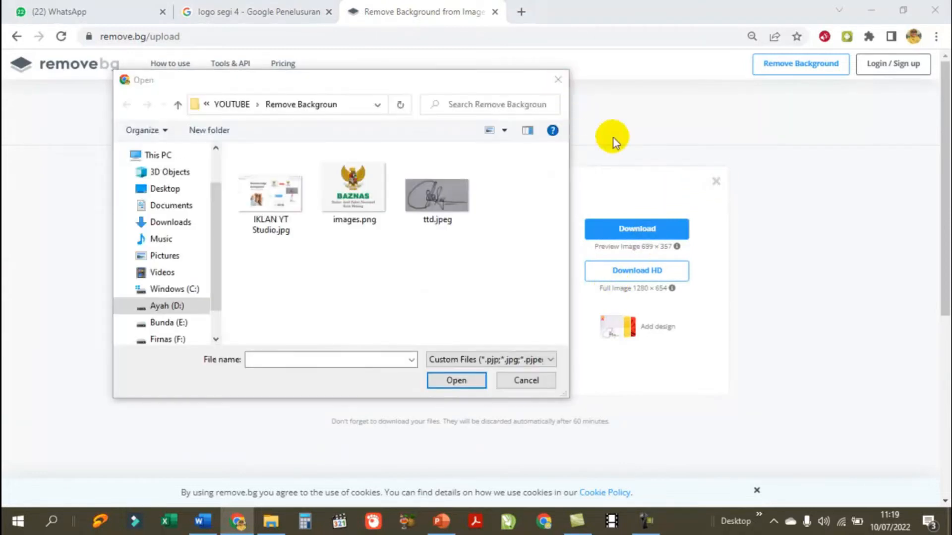
{"action": "left_click", "coordinate": [349, 195]}
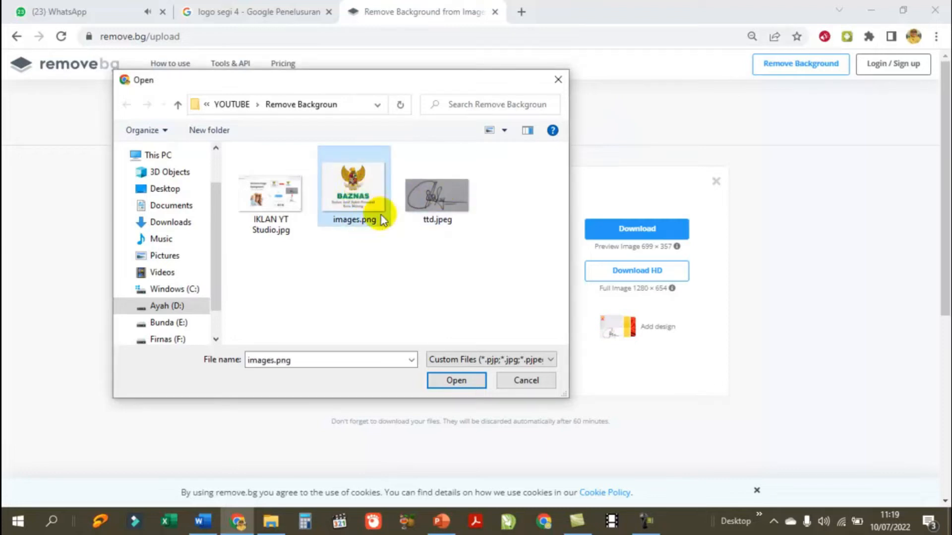
{"action": "left_click", "coordinate": [456, 382]}
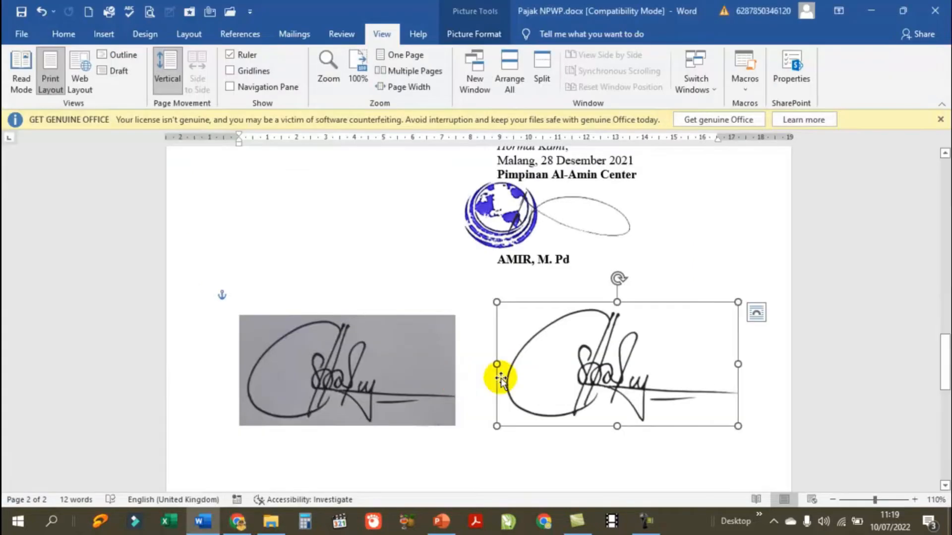
Step: Download the background-free BAZNAS logo from remove.bg and clear both image results from the upload page
{"action": "scroll", "coordinate": [480, 355], "scroll_direction": "down", "scroll_amount": 3}
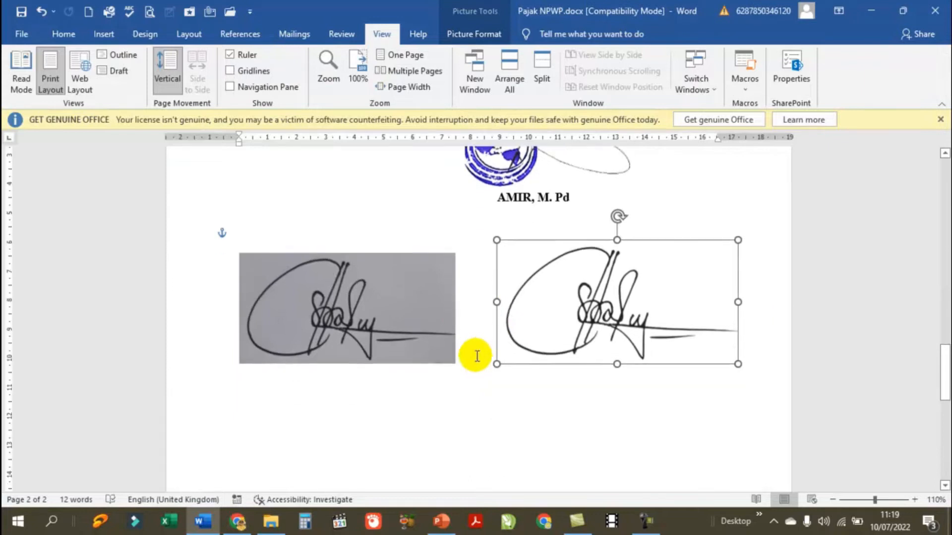
{"action": "left_click", "coordinate": [237, 521]}
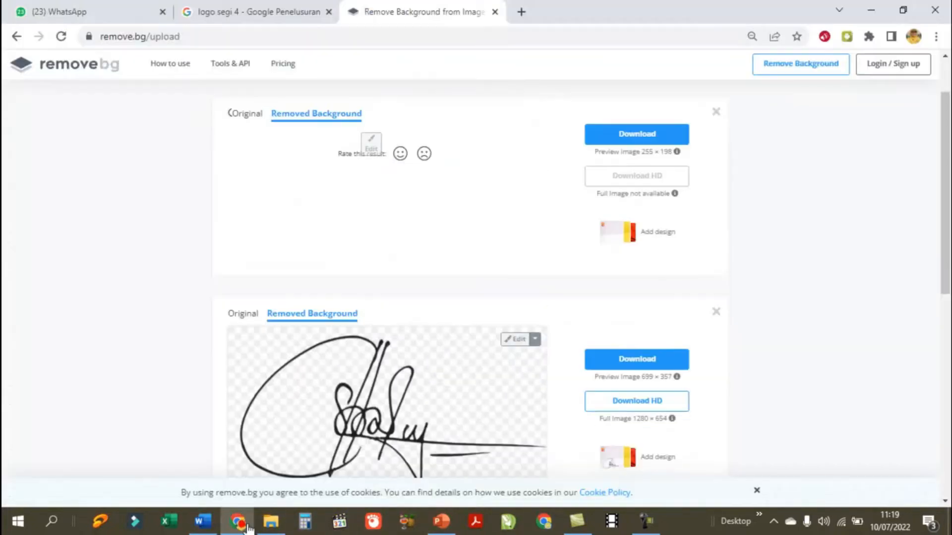
{"action": "scroll", "coordinate": [451, 300], "scroll_direction": "up", "scroll_amount": 2}
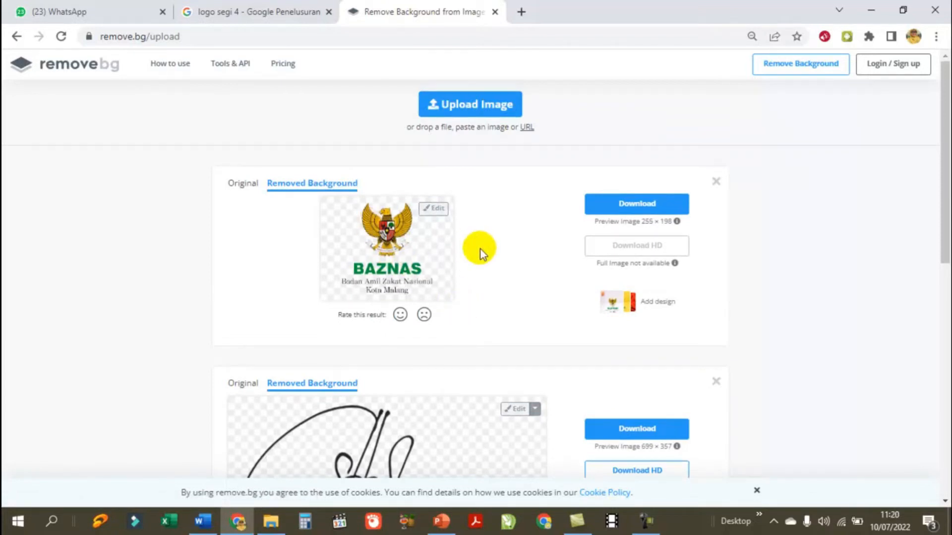
{"action": "left_click", "coordinate": [641, 205]}
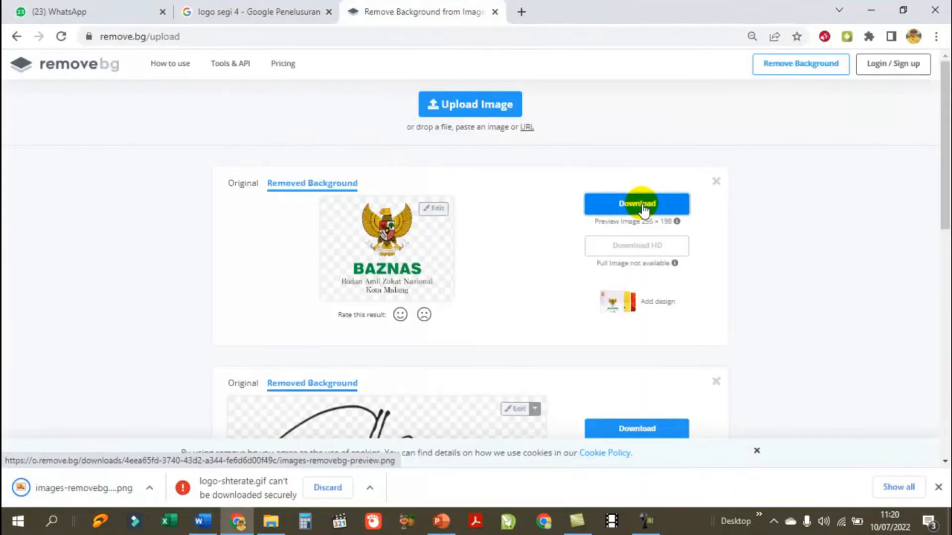
{"action": "left_click", "coordinate": [939, 488]}
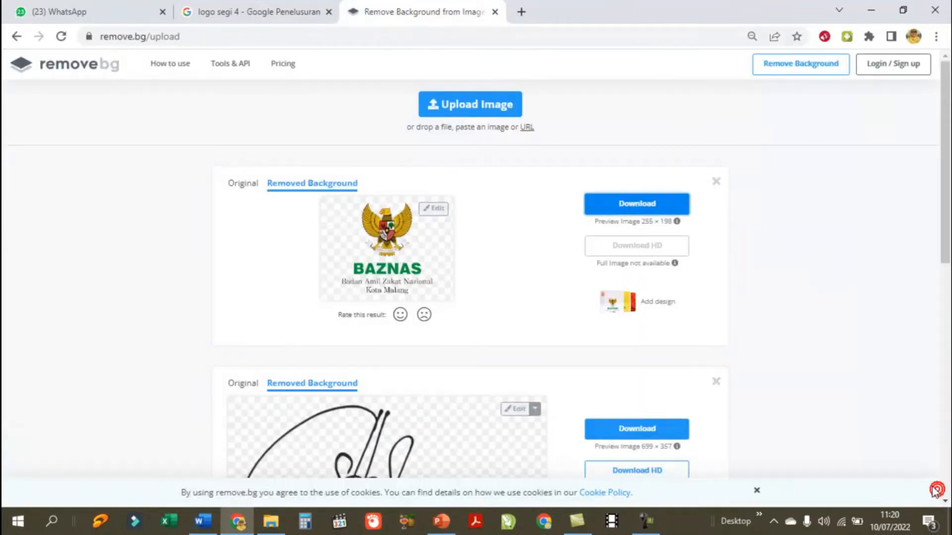
{"action": "left_click", "coordinate": [716, 385]}
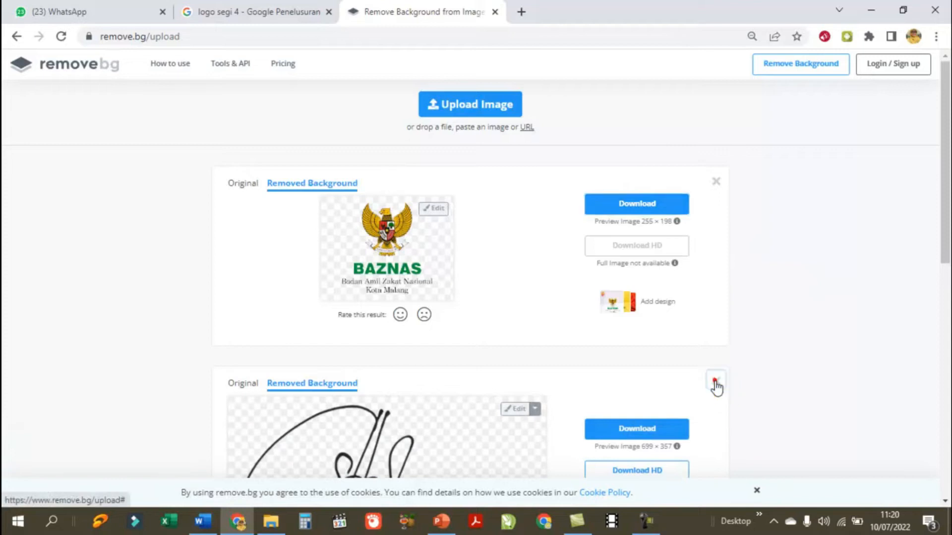
{"action": "left_click", "coordinate": [716, 181]}
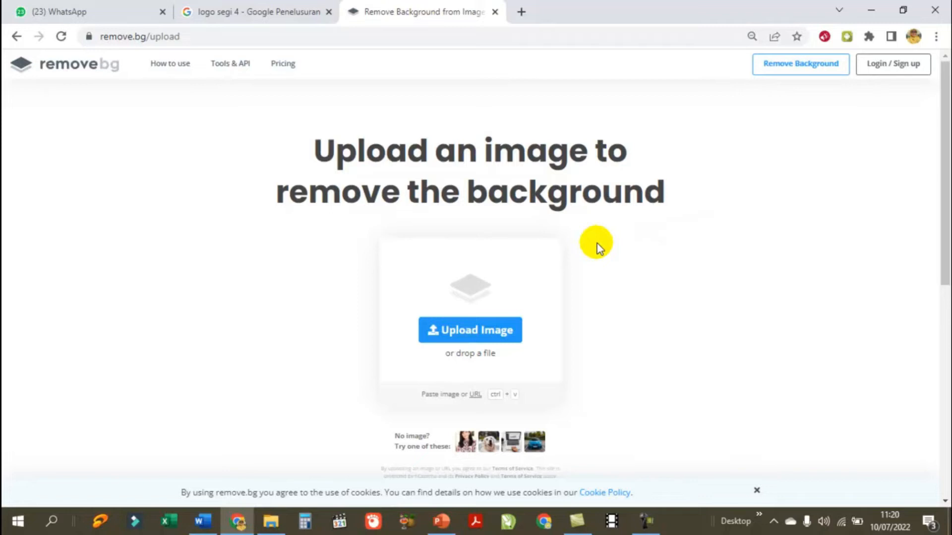
Step: Open the Downloads folder in File Explorer and select images-removebg-preview.png
{"action": "left_click", "coordinate": [273, 530]}
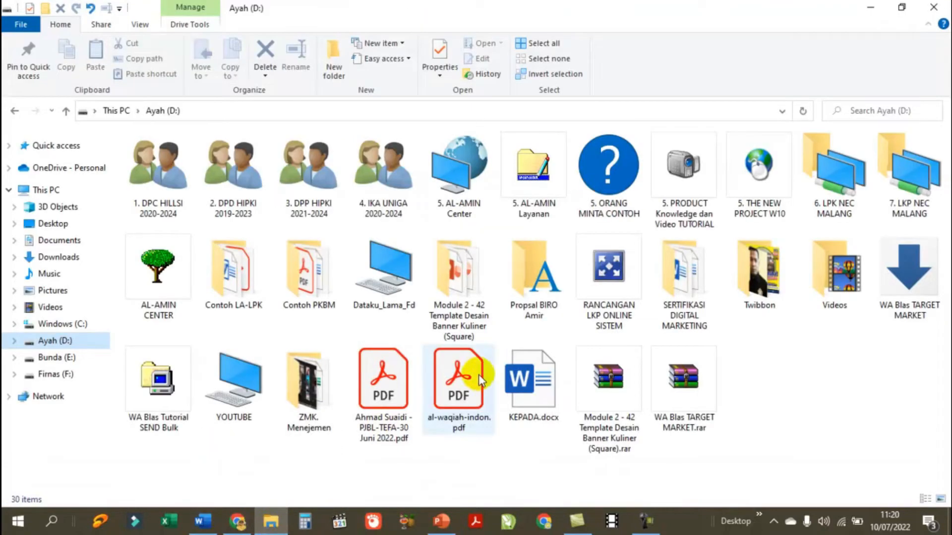
{"action": "left_click", "coordinate": [79, 256]}
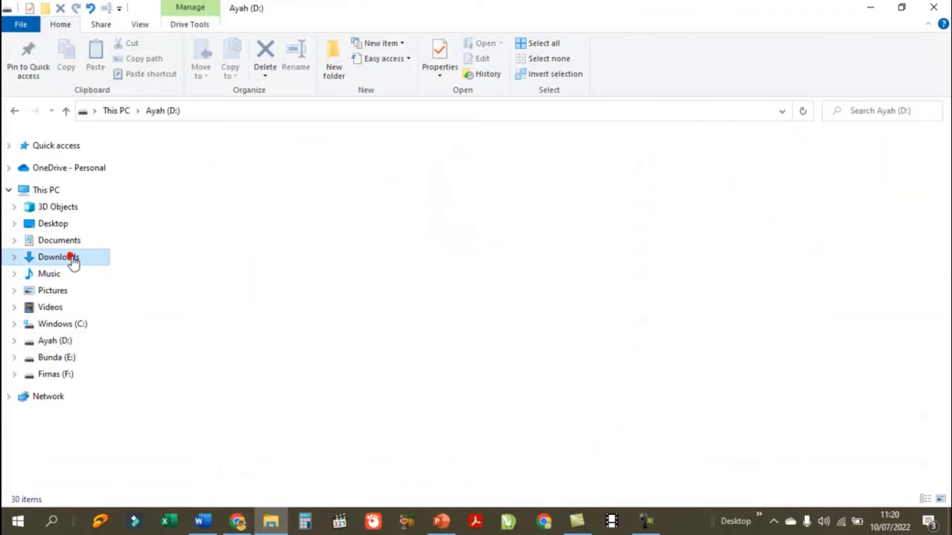
{"action": "left_click", "coordinate": [171, 191]}
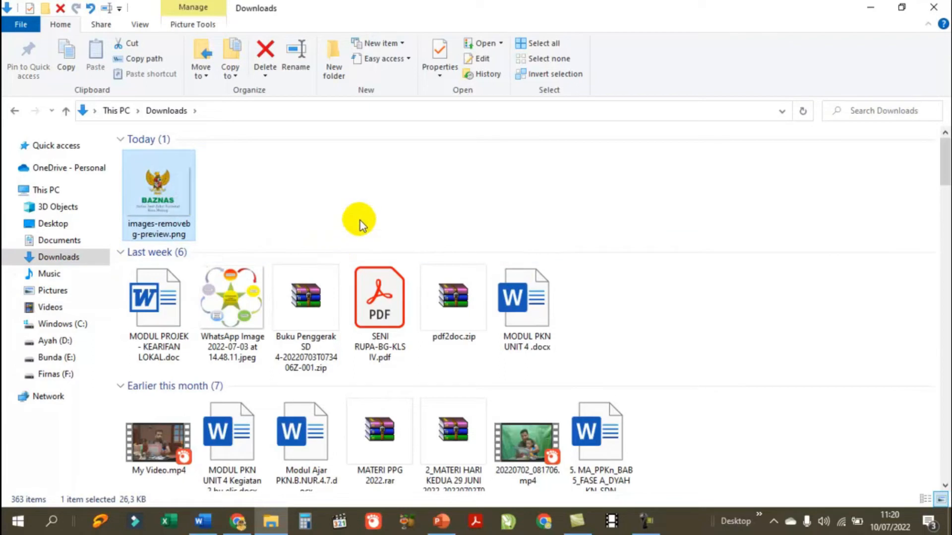
Step: Switch to Pajak NPWP.docx in Word and select the grey-background BAZNAS logo on page 1
{"action": "left_click", "coordinate": [201, 523]}
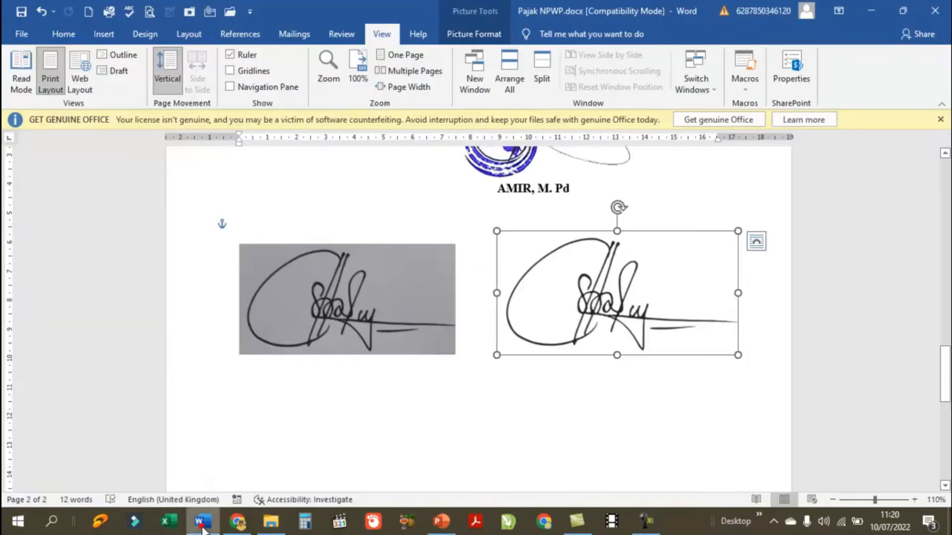
{"action": "scroll", "coordinate": [507, 318], "scroll_direction": "up", "scroll_amount": 20}
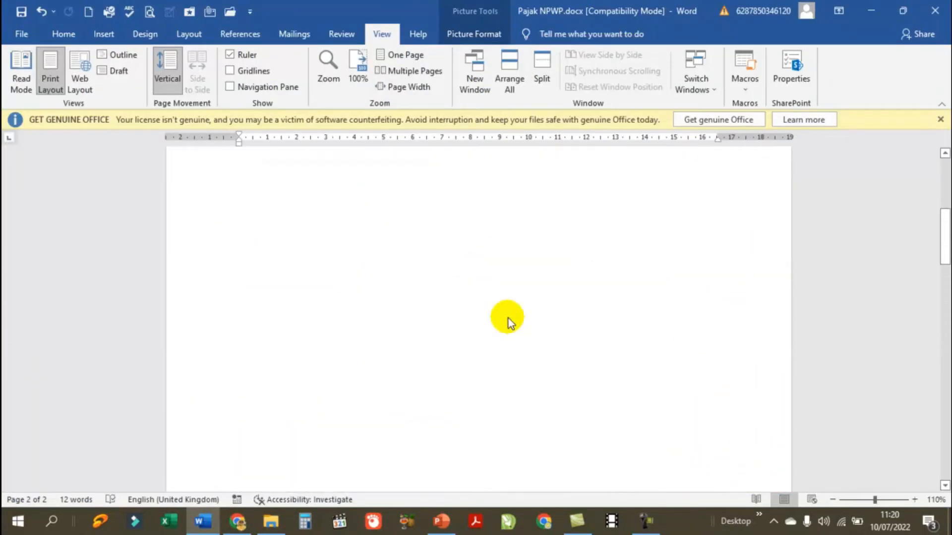
{"action": "scroll", "coordinate": [508, 318], "scroll_direction": "up", "scroll_amount": 1}
{"action": "left_click", "coordinate": [372, 359]}
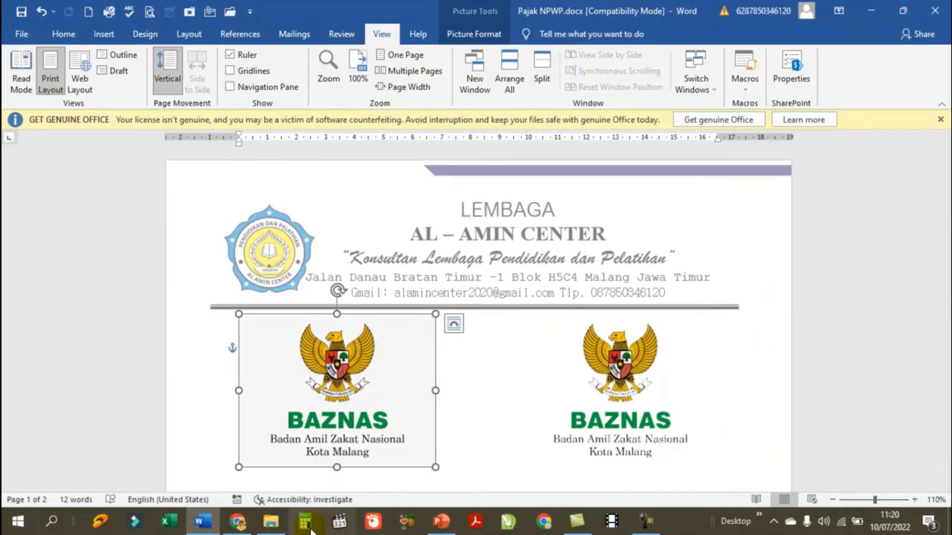
Step: Copy images-removebg-preview.png from Downloads, paste it into the Word document and move it beside the signature block
{"action": "left_click", "coordinate": [261, 527]}
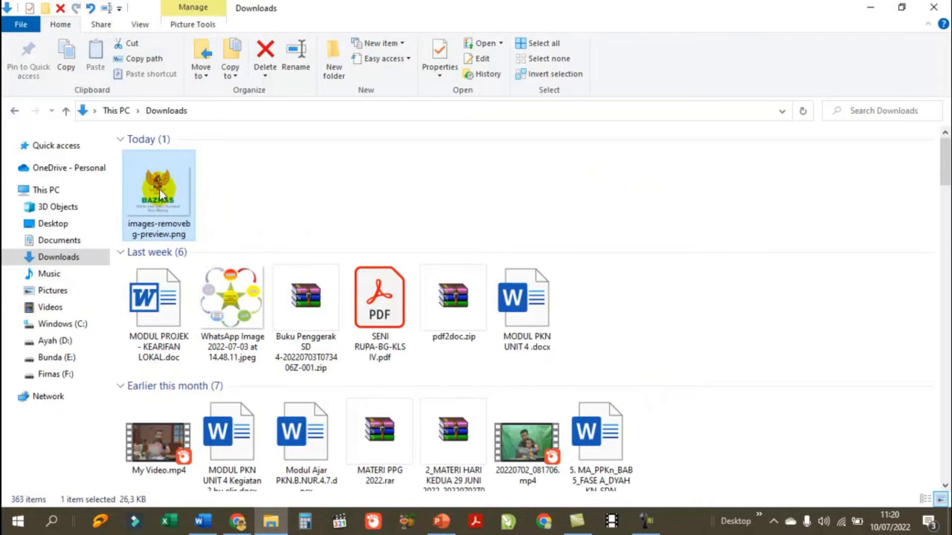
{"action": "left_click", "coordinate": [263, 192]}
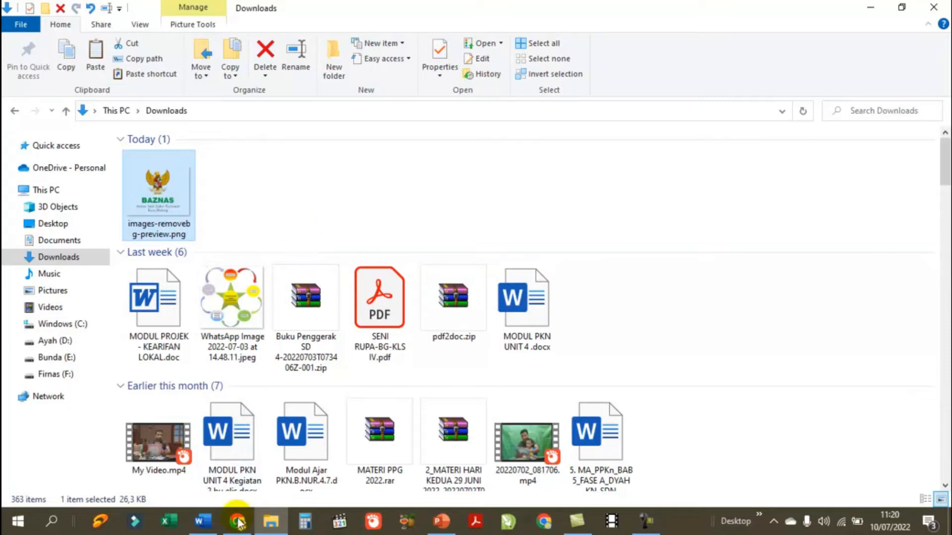
{"action": "left_click", "coordinate": [203, 521]}
{"action": "scroll", "coordinate": [520, 368], "scroll_direction": "down", "scroll_amount": 5}
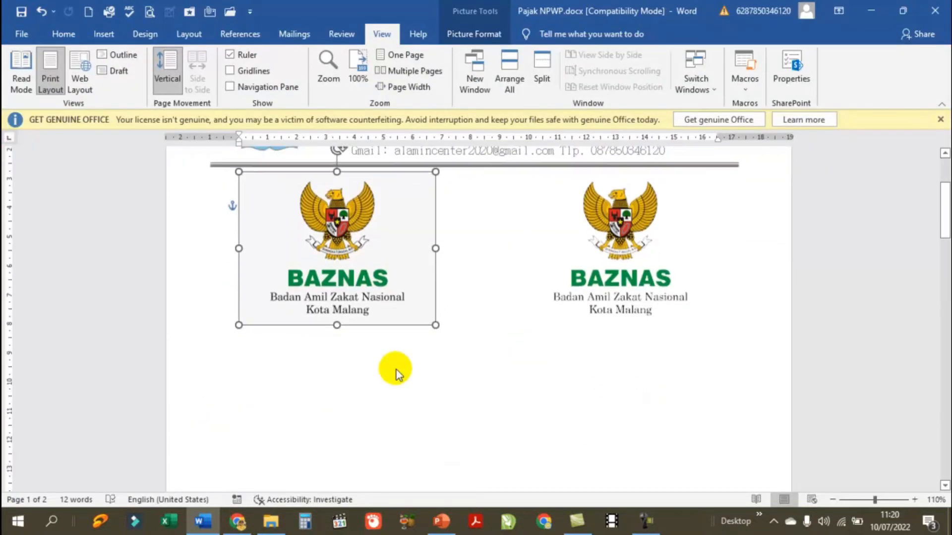
{"action": "left_click", "coordinate": [395, 372]}
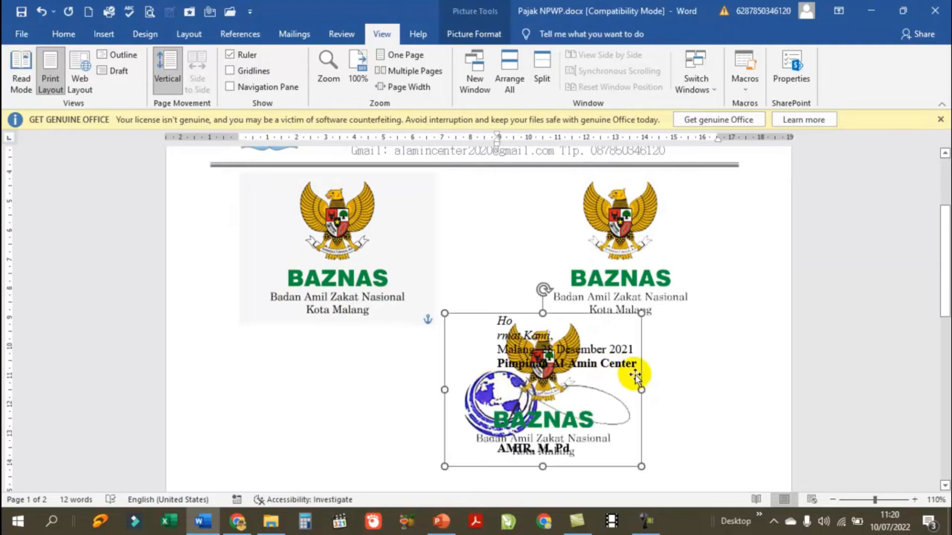
{"action": "scroll", "coordinate": [624, 342], "scroll_direction": "down", "scroll_amount": 4}
{"action": "left_click_drag", "start_coordinate": [617, 304], "coordinate": [376, 301]}
Step: Insert a page break before the "Hormat Kami" signature block to put it on page 2
{"action": "left_click", "coordinate": [495, 217]}
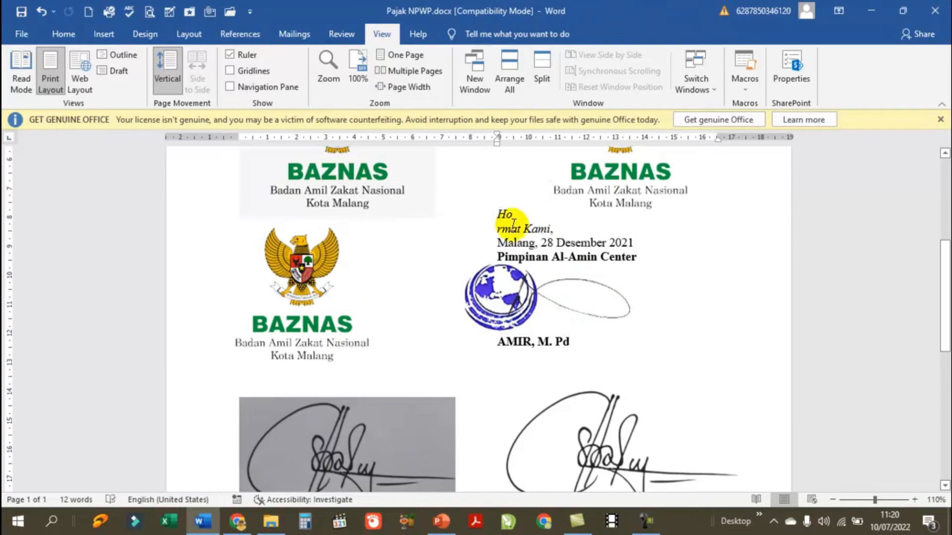
{"action": "key", "text": "ctrl+Return"}
{"action": "scroll", "coordinate": [508, 281], "scroll_direction": "down", "scroll_amount": 6}
{"action": "scroll", "coordinate": [506, 282], "scroll_direction": "up", "scroll_amount": 13}
{"action": "scroll", "coordinate": [504, 283], "scroll_direction": "up", "scroll_amount": 5}
{"action": "scroll", "coordinate": [504, 313], "scroll_direction": "down", "scroll_amount": 3}
Step: Paste the copied background-free logo again on page 1 and place it below the two BAZNAS logos
{"action": "left_click", "coordinate": [467, 315]}
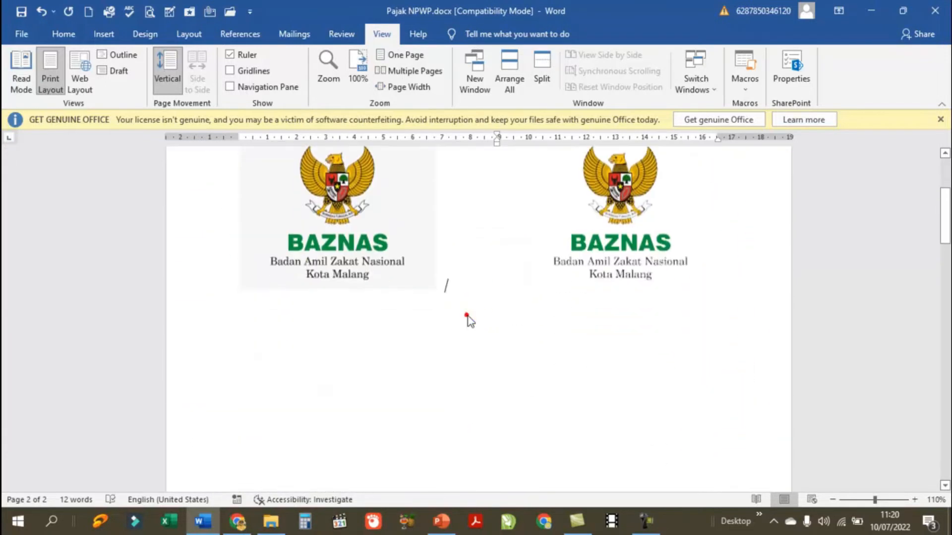
{"action": "key", "text": "ctrl+v"}
{"action": "left_click_drag", "start_coordinate": [489, 347], "coordinate": [518, 349]}
{"action": "left_click", "coordinate": [683, 358]}
Step: Compare the newly pasted BAZNAS logo with the grey-background original and the existing background-free copy
{"action": "left_click", "coordinate": [396, 233]}
{"action": "left_click", "coordinate": [396, 231]}
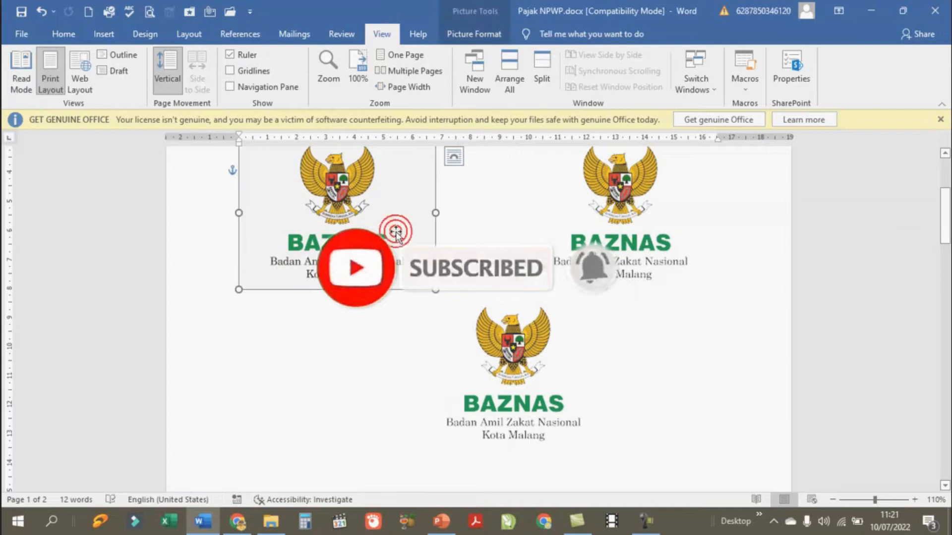
{"action": "scroll", "coordinate": [510, 319], "scroll_direction": "up", "scroll_amount": 2}
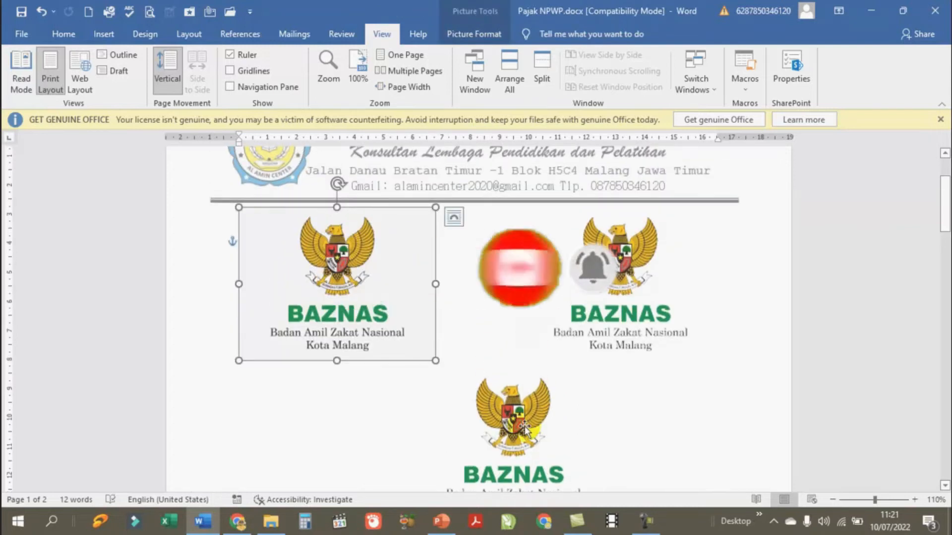
{"action": "left_click", "coordinate": [527, 408]}
{"action": "left_click", "coordinate": [614, 338]}
{"action": "left_click", "coordinate": [527, 445]}
{"action": "left_click", "coordinate": [618, 312]}
{"action": "left_click", "coordinate": [343, 278]}
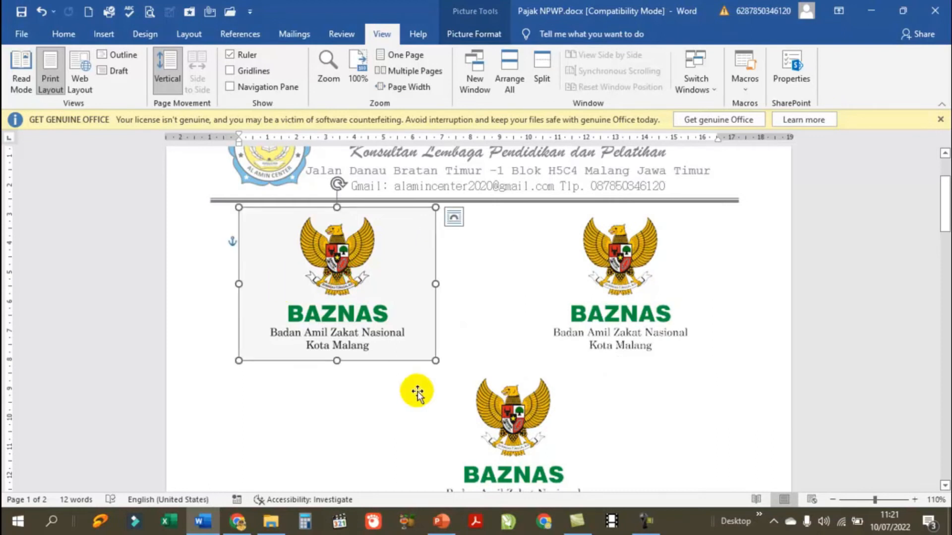
Step: Go to the signature pictures on page 2 and select the grey-background signature scan
{"action": "scroll", "coordinate": [418, 392], "scroll_direction": "down", "scroll_amount": 2}
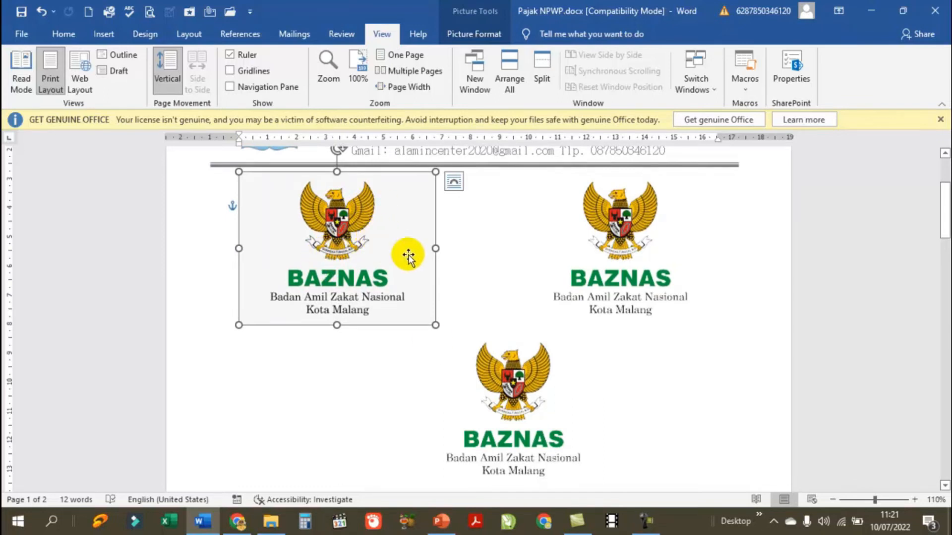
{"action": "scroll", "coordinate": [535, 399], "scroll_direction": "down", "scroll_amount": 5}
{"action": "scroll", "coordinate": [536, 400], "scroll_direction": "down", "scroll_amount": 15}
{"action": "scroll", "coordinate": [536, 399], "scroll_direction": "down", "scroll_amount": 3}
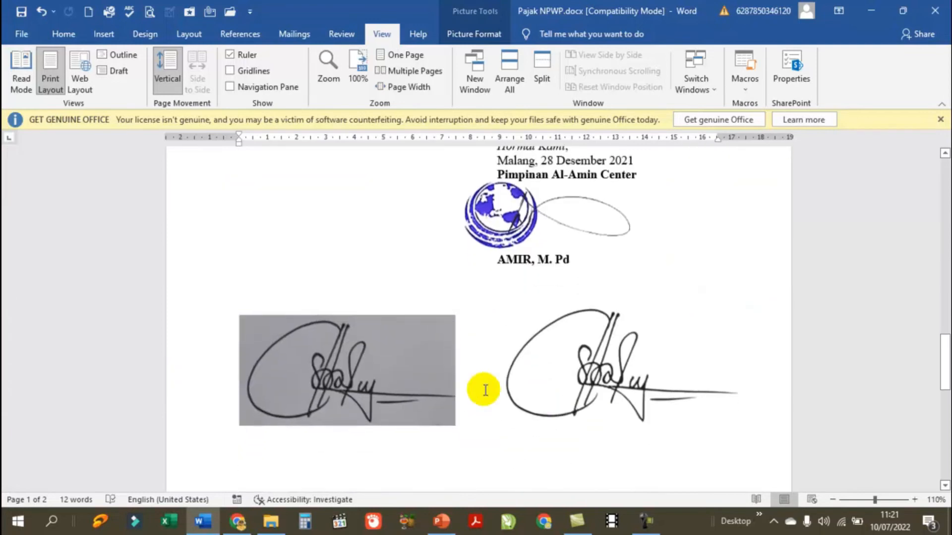
{"action": "left_click", "coordinate": [402, 351]}
Step: In File Explorer, open the YOUTUBE > Remove Backgroun folder on drive D and select ttd.jpeg
{"action": "left_click", "coordinate": [272, 522]}
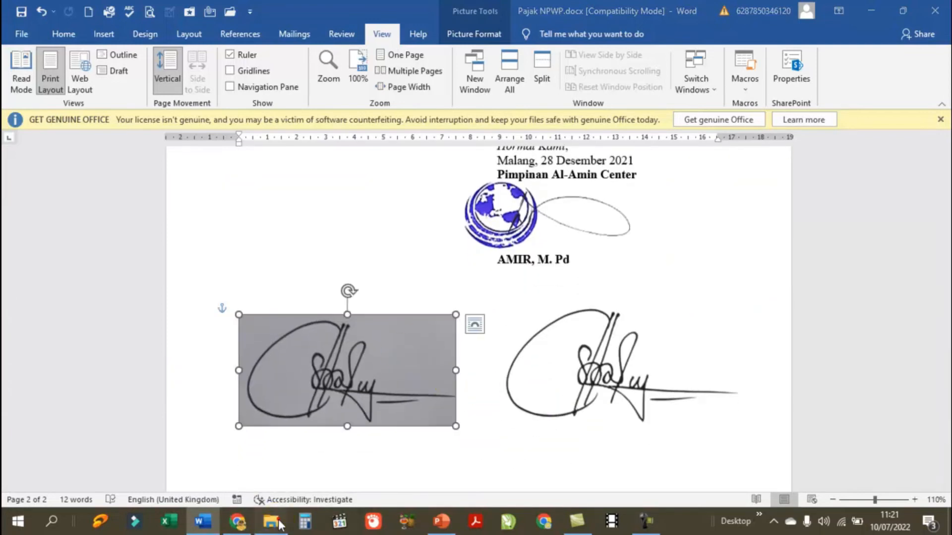
{"action": "left_click", "coordinate": [75, 341]}
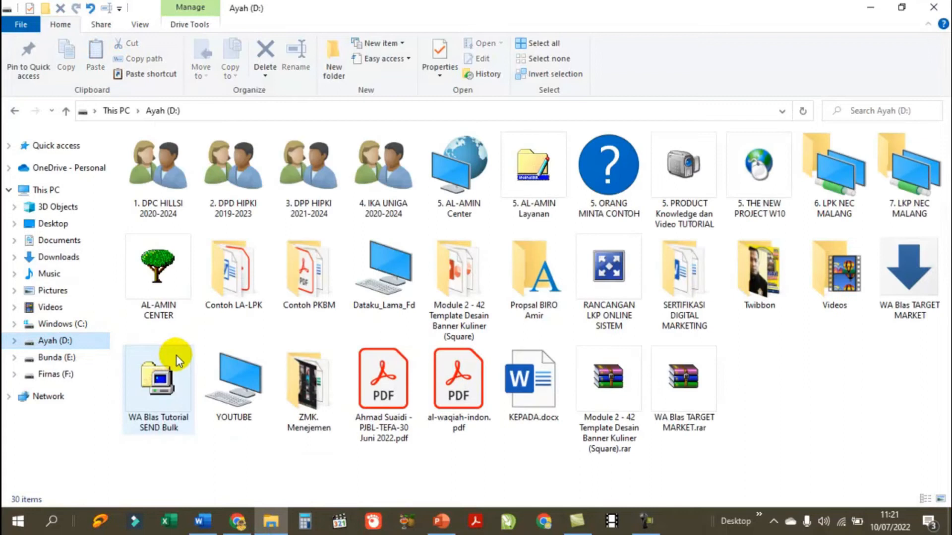
{"action": "double_click", "coordinate": [238, 386]}
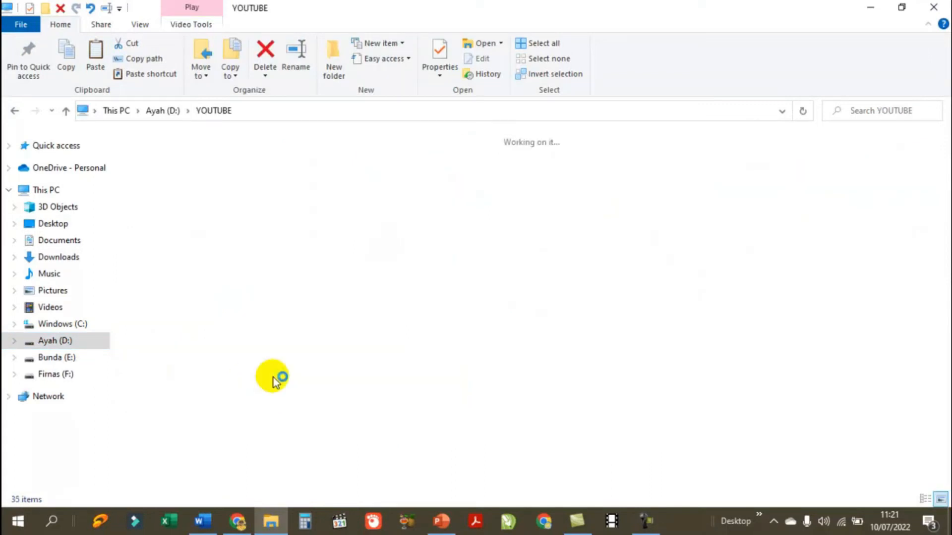
{"action": "double_click", "coordinate": [248, 271]}
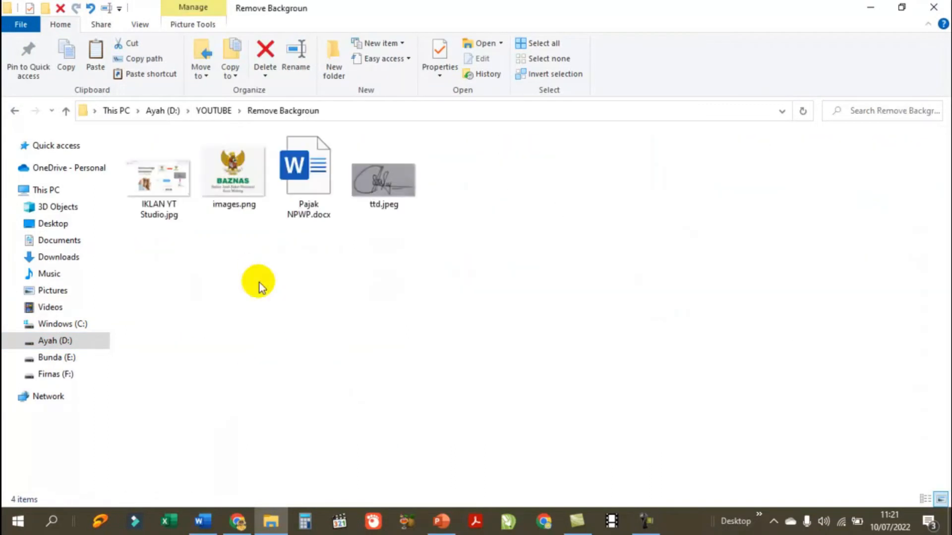
{"action": "left_click", "coordinate": [384, 178]}
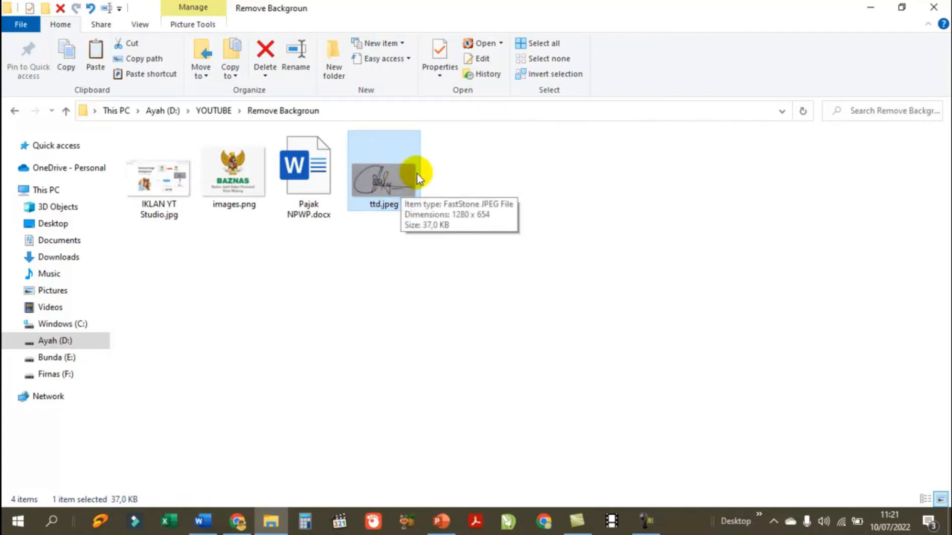
Step: Switch to Word and compare the grey-background signature scan with the background-free signature on page 2
{"action": "left_click", "coordinate": [205, 529]}
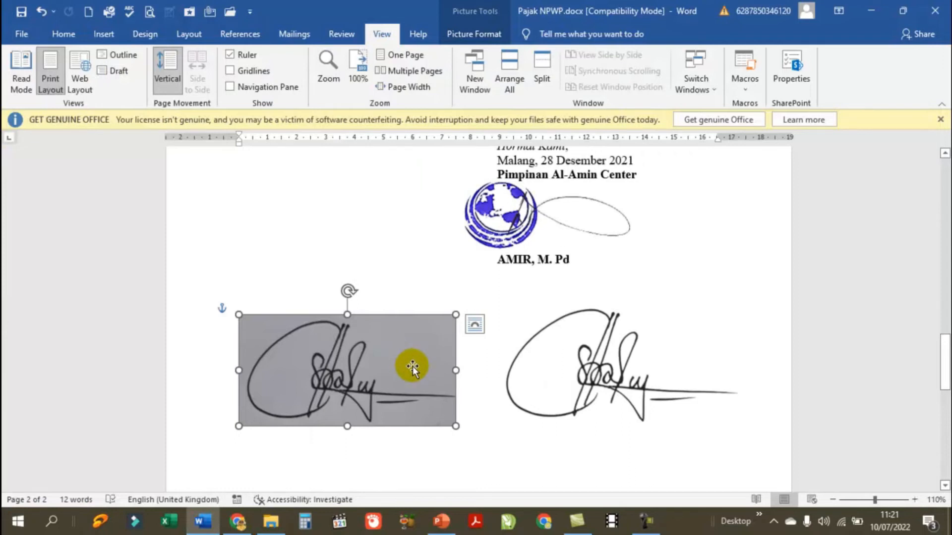
{"action": "left_click", "coordinate": [543, 279]}
{"action": "left_click", "coordinate": [601, 366]}
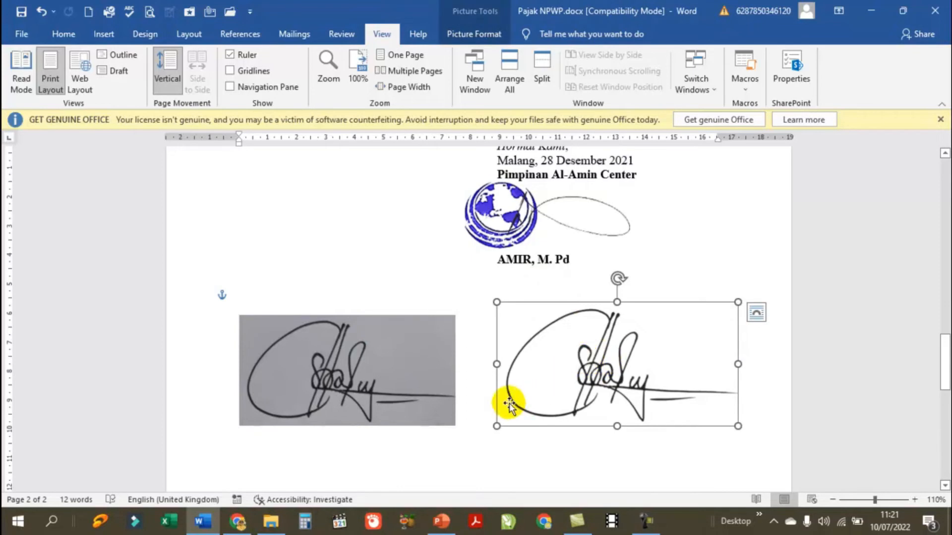
Step: In Chrome, return to the remove.bg home page and upload ttd.jpeg from the Remove Backgroun folder
{"action": "left_click", "coordinate": [237, 521]}
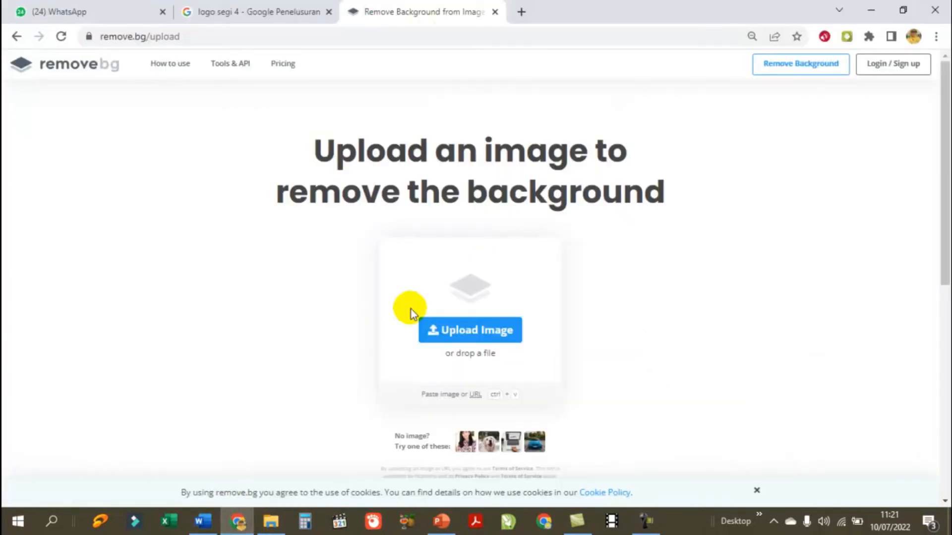
{"action": "left_click", "coordinate": [17, 37]}
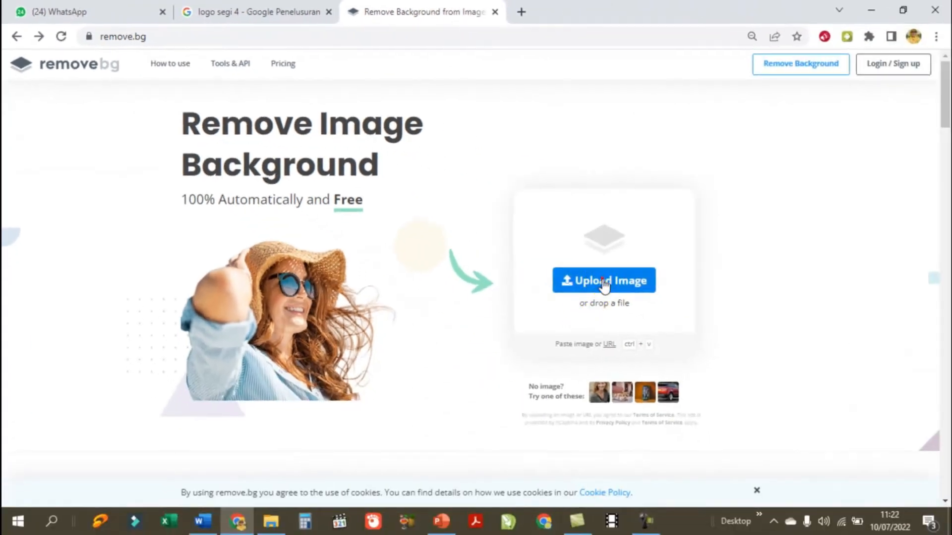
{"action": "left_click", "coordinate": [602, 281]}
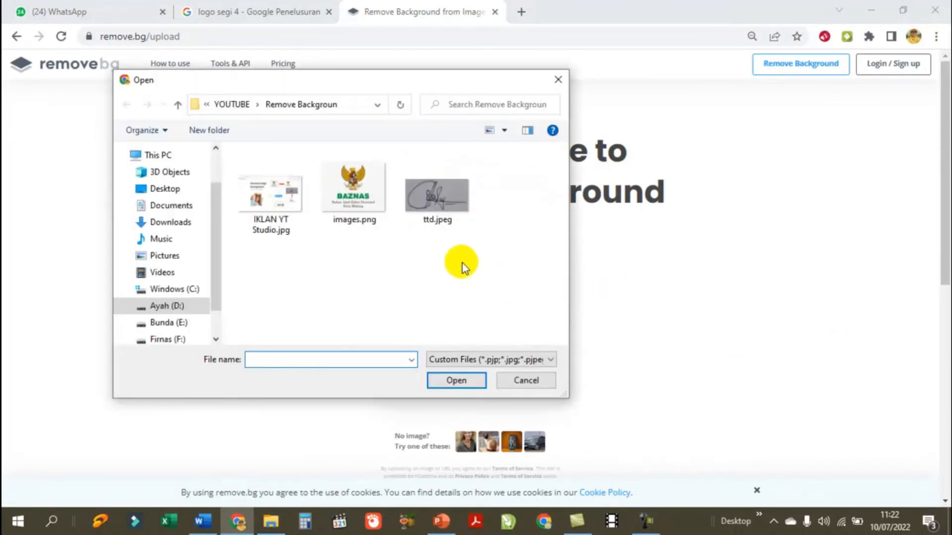
{"action": "left_click", "coordinate": [436, 200]}
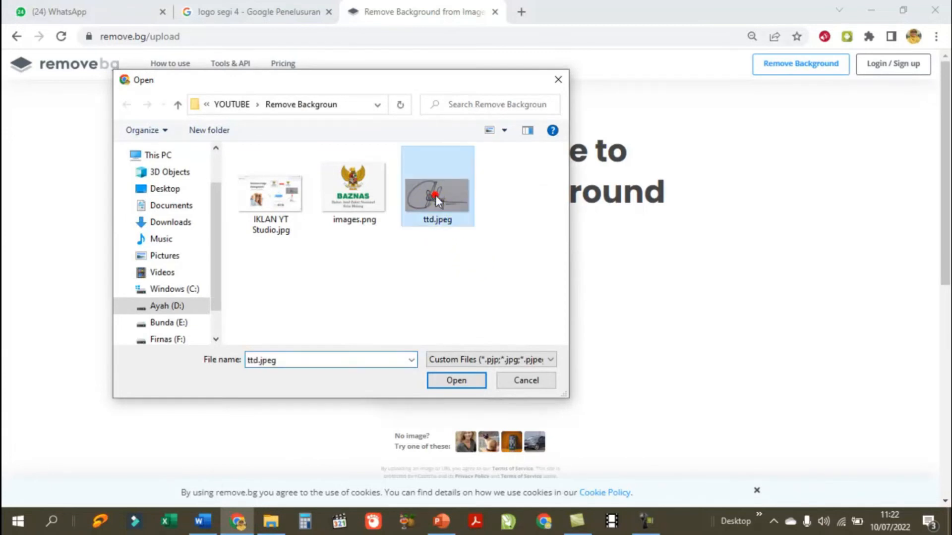
{"action": "left_click", "coordinate": [456, 380]}
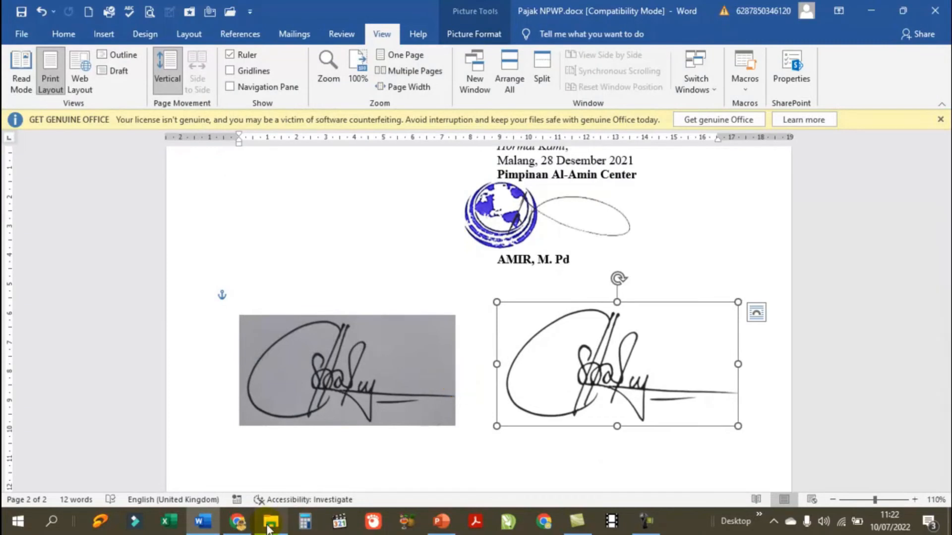
Step: Download the preview-size signature image with its background removed from remove.bg in Chrome and close the downloads bar
{"action": "left_click", "coordinate": [238, 521]}
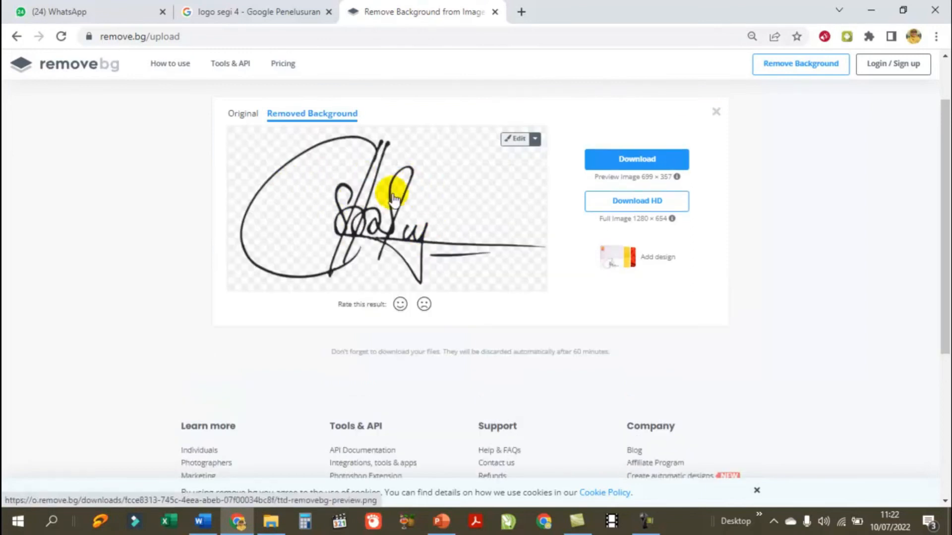
{"action": "left_click", "coordinate": [638, 163]}
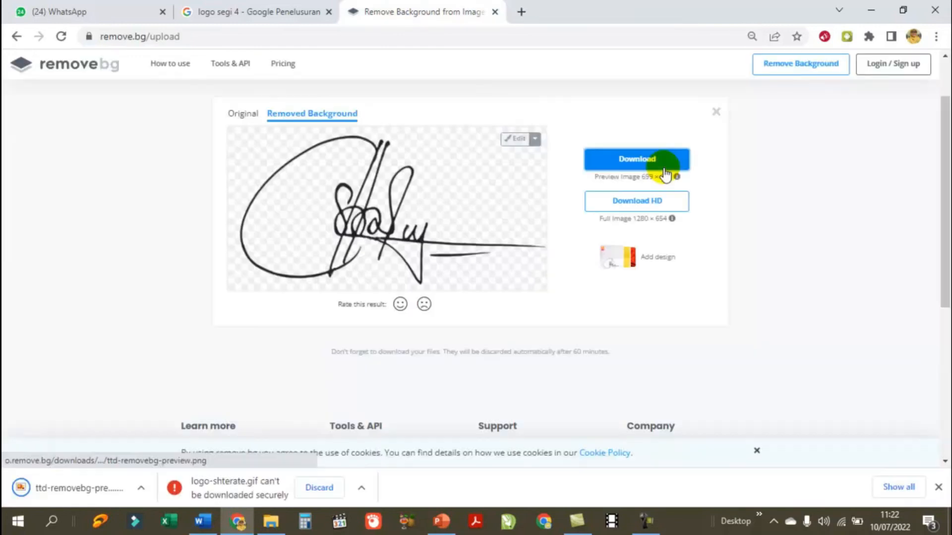
{"action": "left_click", "coordinate": [939, 490]}
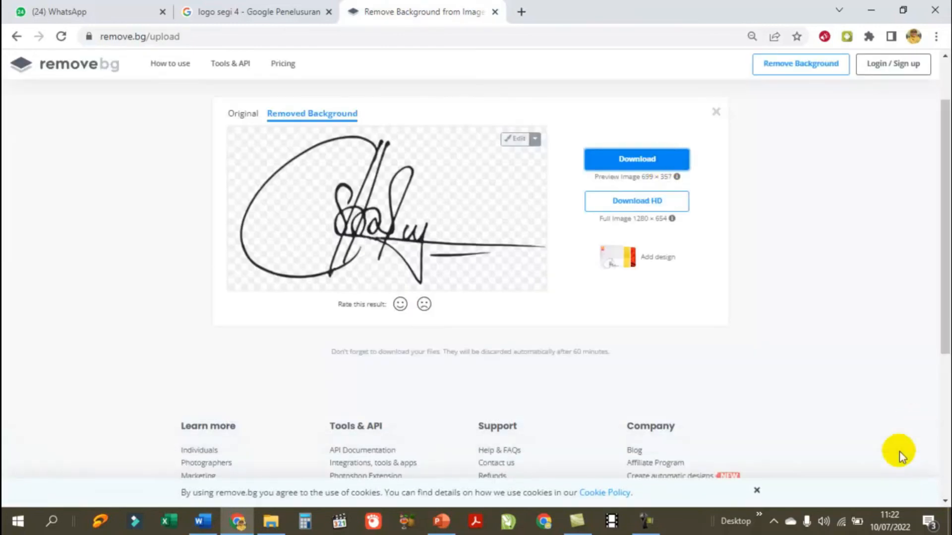
Step: In File Explorer, copy ttd-removebg-preview.png from the Downloads folder and return to the Word document
{"action": "left_click", "coordinate": [271, 521]}
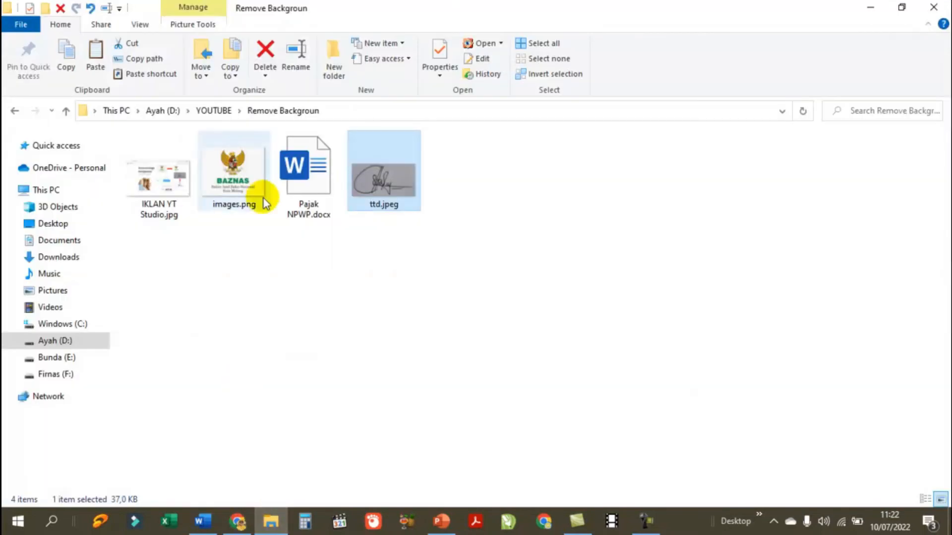
{"action": "left_click", "coordinate": [70, 260]}
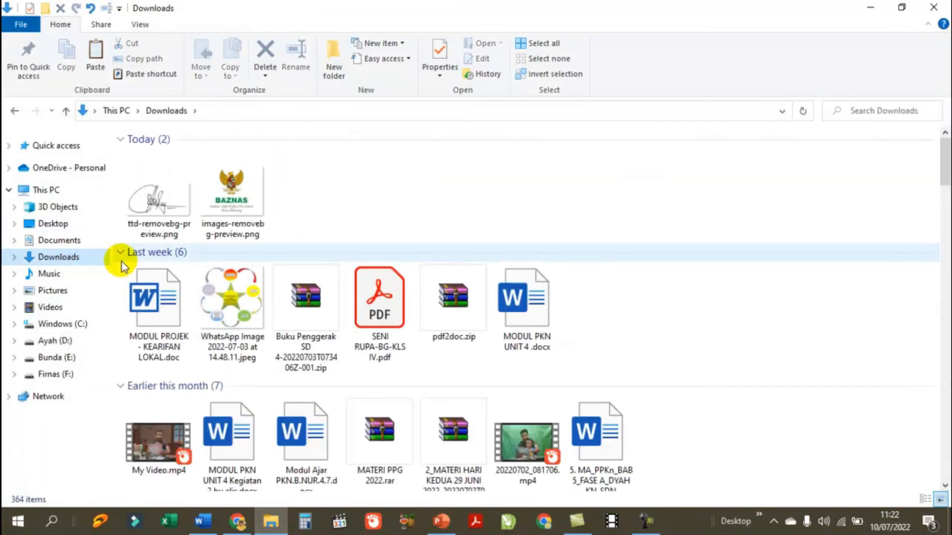
{"action": "left_click", "coordinate": [172, 201]}
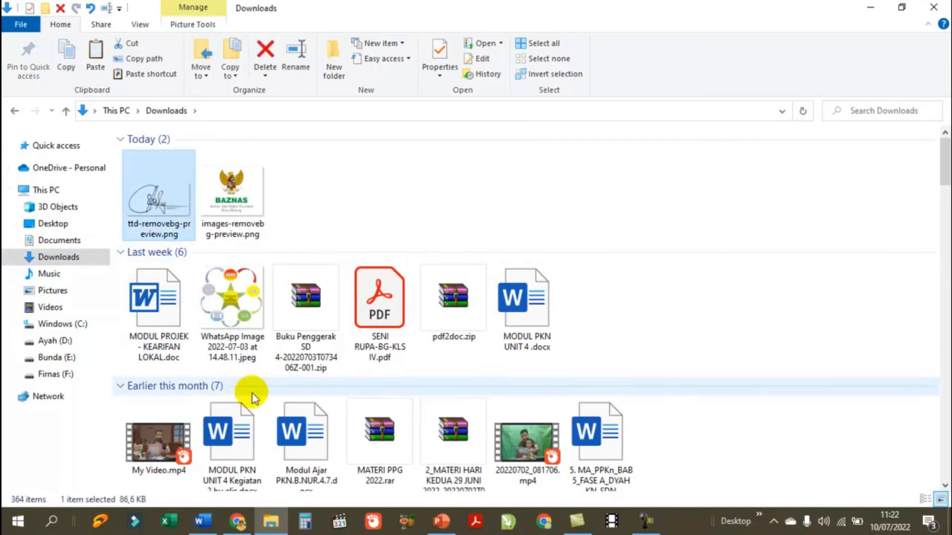
{"action": "left_click_drag", "start_coordinate": [166, 201], "coordinate": [217, 523]}
Step: Add blank lines above "Hormat Kami" on page 2 and paste the copied background-free signature there
{"action": "scroll", "coordinate": [519, 330], "scroll_direction": "up", "scroll_amount": 3}
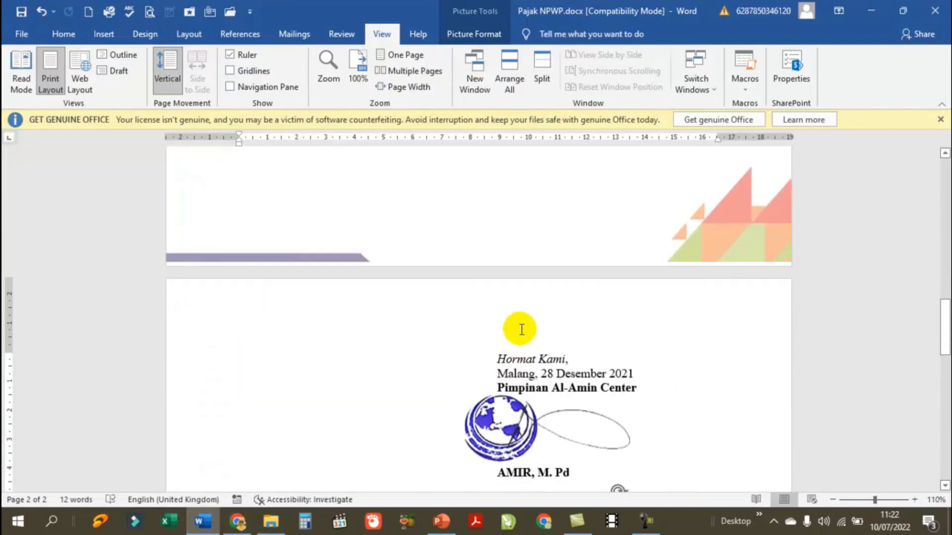
{"action": "scroll", "coordinate": [519, 329], "scroll_direction": "down", "scroll_amount": 2}
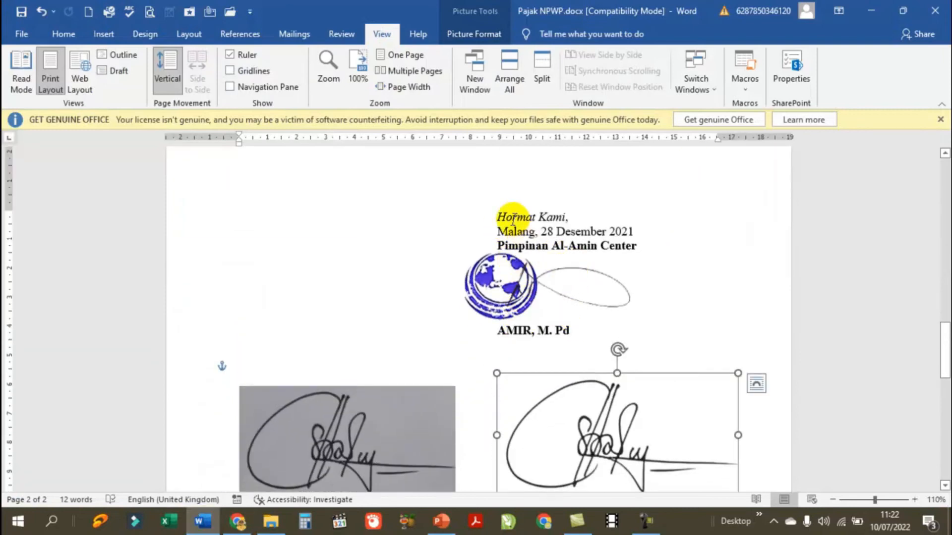
{"action": "left_click", "coordinate": [487, 209]}
{"action": "key", "text": "Return"}
{"action": "key", "text": "Return"}
{"action": "key", "text": "Return"}
{"action": "key", "text": "Return"}
{"action": "key", "text": "Return"}
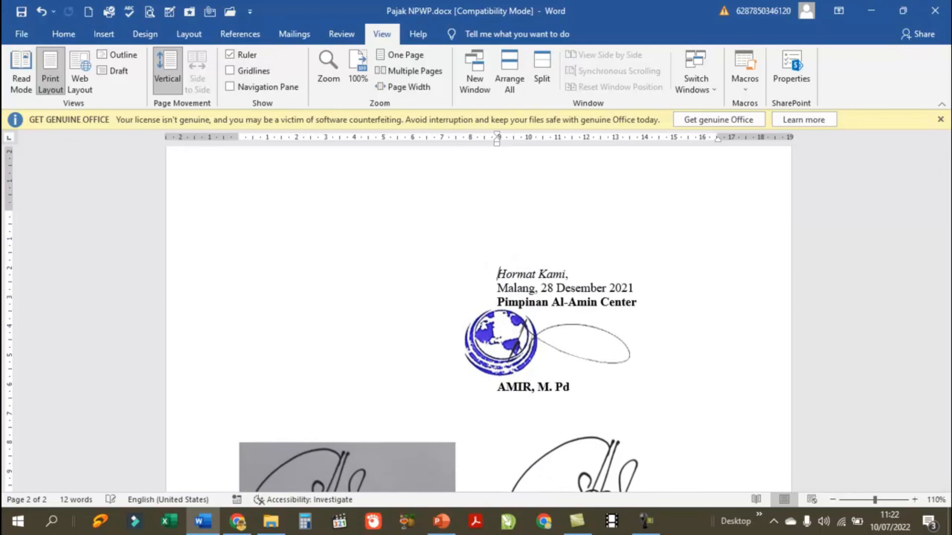
{"action": "key", "text": "ctrl+v"}
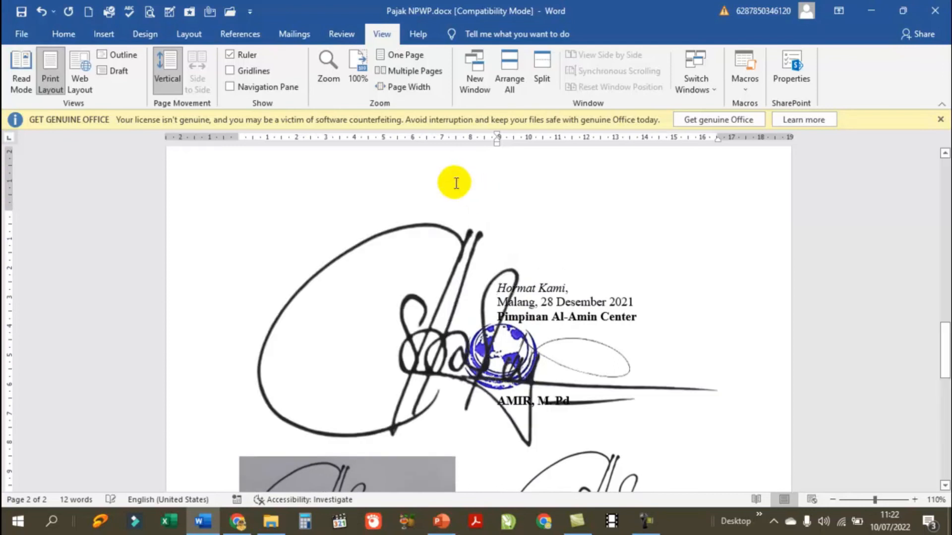
Step: Shrink the pasted signature to about 8.7 cm wide and move it to the upper-left area of page 2
{"action": "mouse_move", "coordinate": [241, 208]}
{"action": "left_mouse_down"}
{"action": "mouse_move", "coordinate": [459, 293]}
{"action": "mouse_move", "coordinate": [468, 325]}
{"action": "left_mouse_up"}
{"action": "left_click_drag", "start_coordinate": [620, 416], "coordinate": [382, 261]}
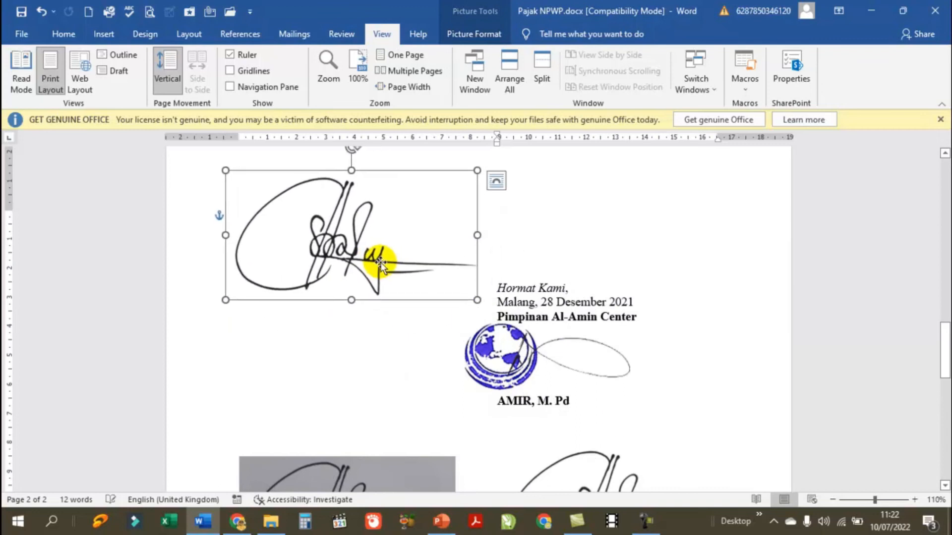
Step: Move the grey-background signature scan directly below the new signature and shift the older background-free copy up beneath the signatory's name
{"action": "scroll", "coordinate": [563, 361], "scroll_direction": "down", "scroll_amount": 1}
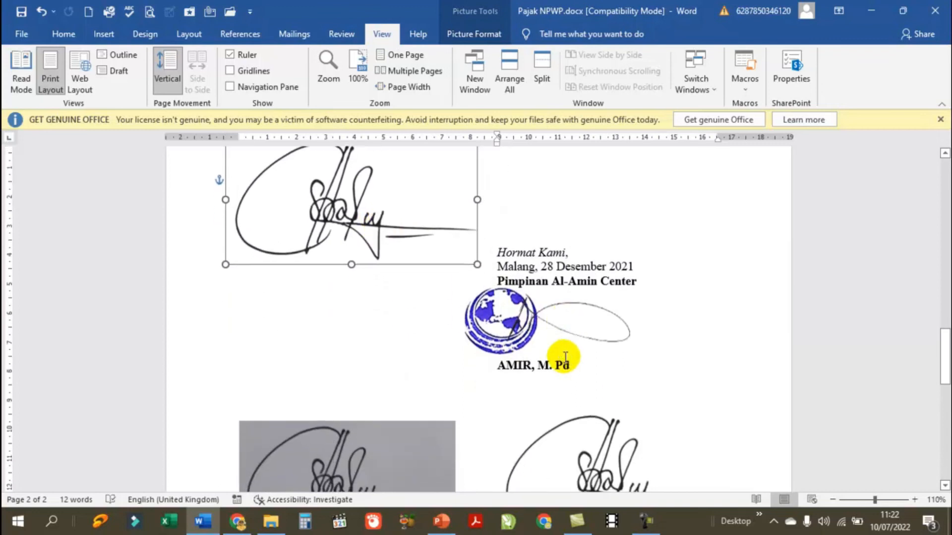
{"action": "scroll", "coordinate": [565, 357], "scroll_direction": "down", "scroll_amount": 3}
{"action": "left_click", "coordinate": [377, 344]}
{"action": "mouse_move", "coordinate": [363, 376]}
{"action": "left_mouse_down"}
{"action": "mouse_move", "coordinate": [417, 240]}
{"action": "mouse_move", "coordinate": [362, 238]}
{"action": "left_mouse_up"}
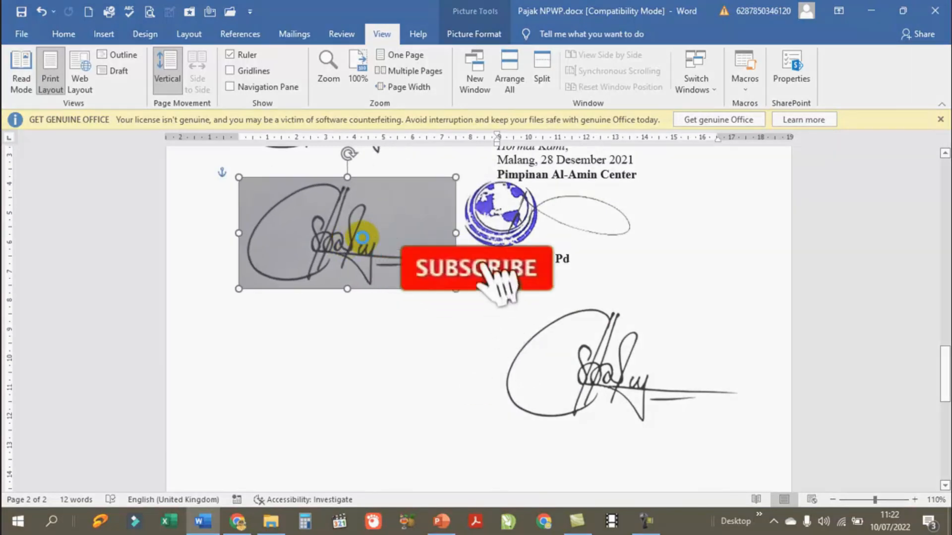
{"action": "scroll", "coordinate": [448, 347], "scroll_direction": "up", "scroll_amount": 4}
{"action": "scroll", "coordinate": [426, 354], "scroll_direction": "down", "scroll_amount": 1}
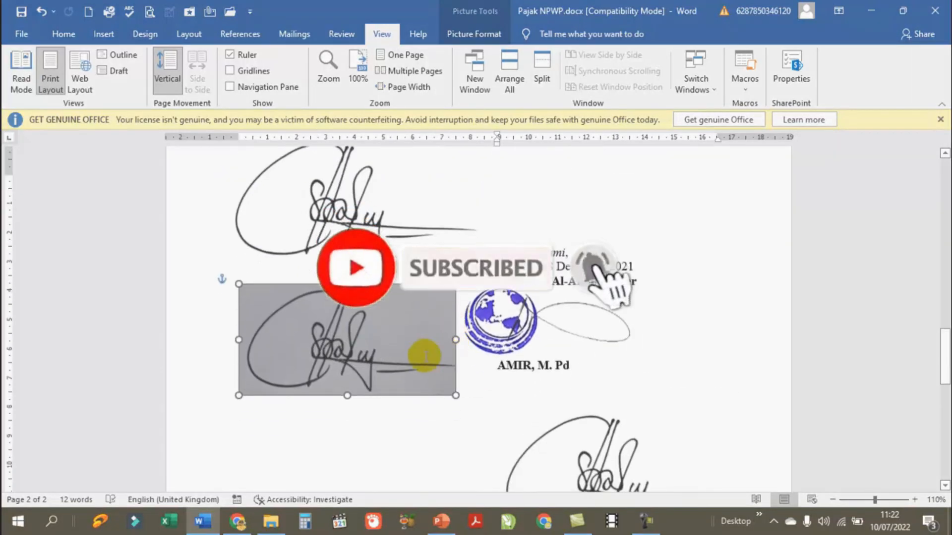
{"action": "mouse_move", "coordinate": [623, 463]}
{"action": "left_mouse_down"}
{"action": "mouse_move", "coordinate": [668, 270]}
{"action": "mouse_move", "coordinate": [663, 259]}
{"action": "mouse_move", "coordinate": [563, 223]}
{"action": "mouse_move", "coordinate": [644, 280]}
{"action": "mouse_move", "coordinate": [659, 362]}
{"action": "mouse_move", "coordinate": [648, 414]}
{"action": "left_mouse_up"}
{"action": "left_click", "coordinate": [399, 342]}
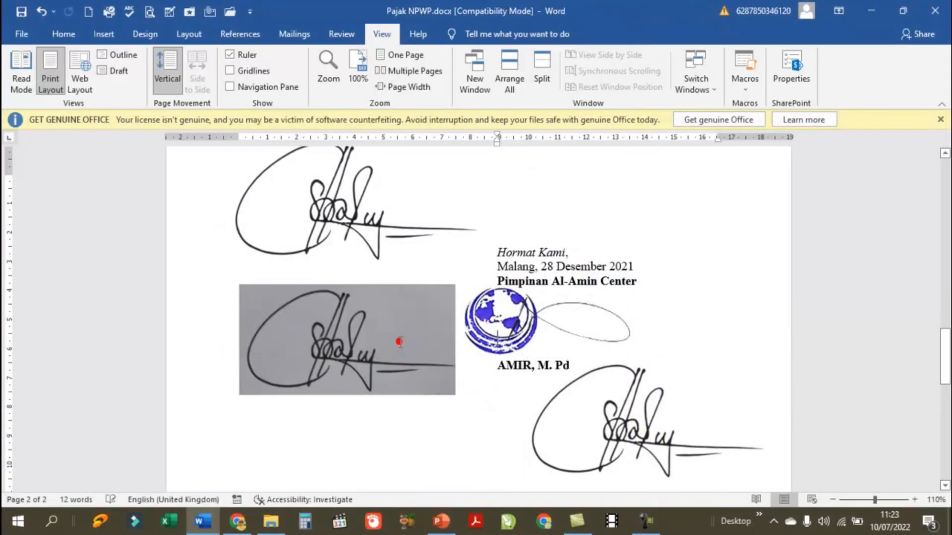
Step: Compare the original and background-free BAZNAS logos on page 1 and the signature images on page 2
{"action": "scroll", "coordinate": [399, 342], "scroll_direction": "down", "scroll_amount": 10}
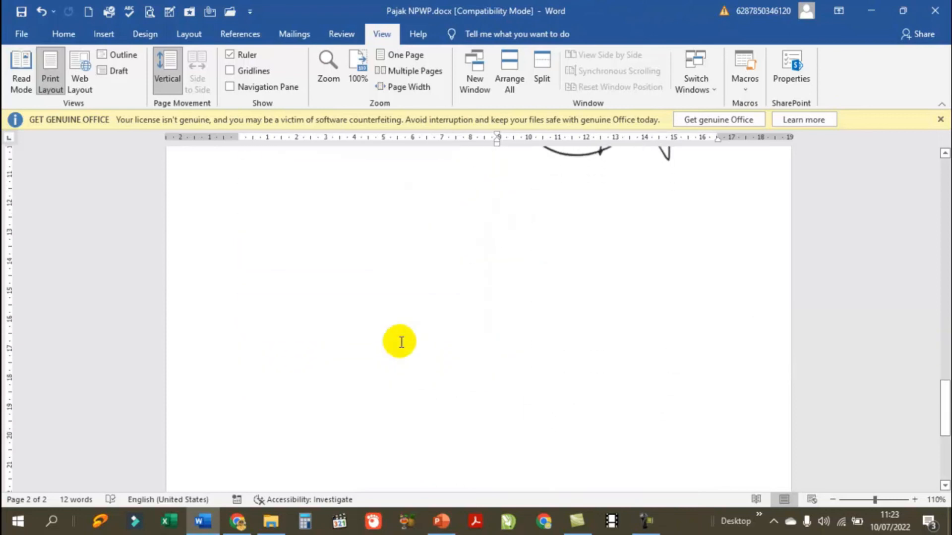
{"action": "scroll", "coordinate": [400, 342], "scroll_direction": "up", "scroll_amount": 15}
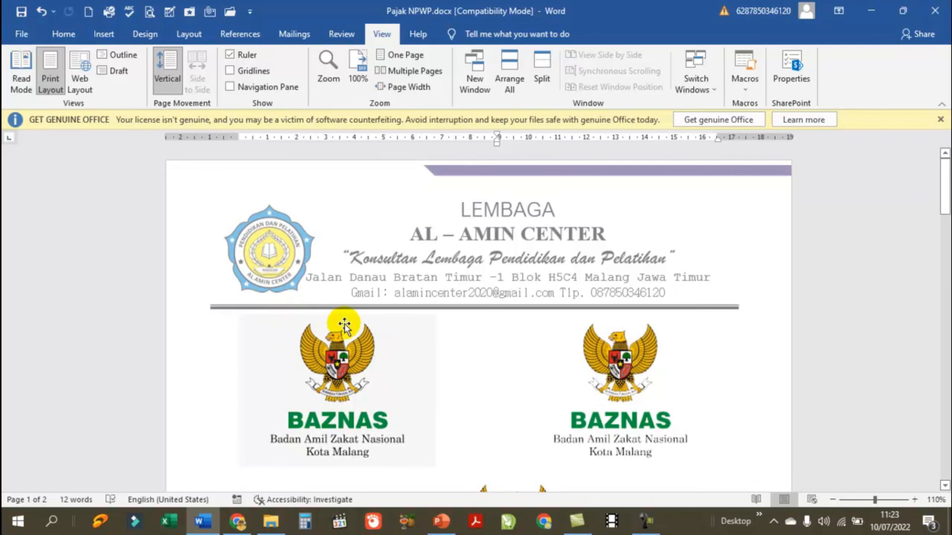
{"action": "scroll", "coordinate": [330, 347], "scroll_direction": "down", "scroll_amount": 2}
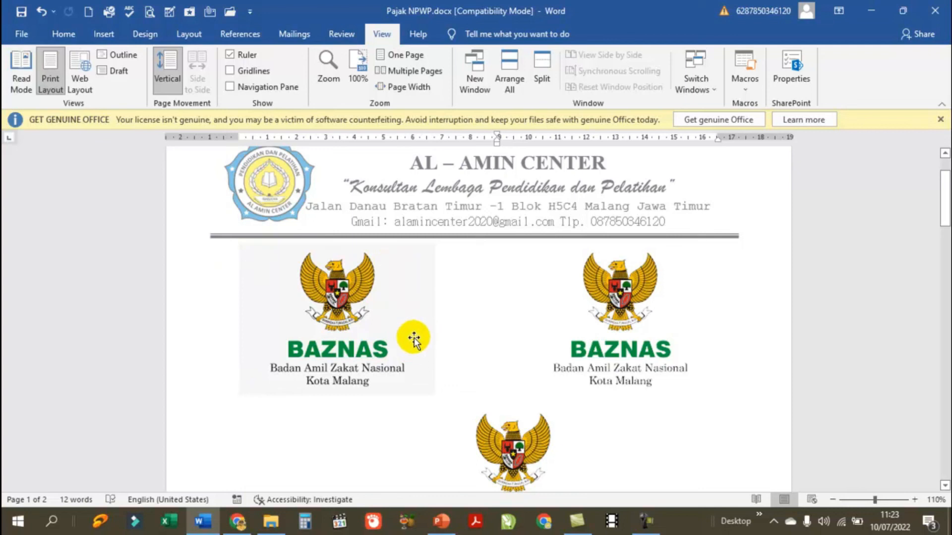
{"action": "scroll", "coordinate": [554, 343], "scroll_direction": "down", "scroll_amount": 3}
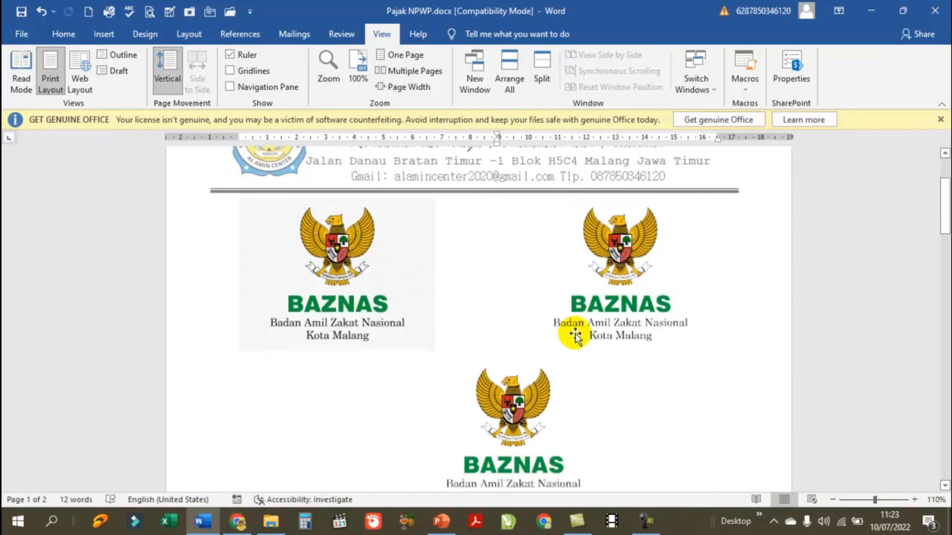
{"action": "scroll", "coordinate": [446, 401], "scroll_direction": "down", "scroll_amount": 8}
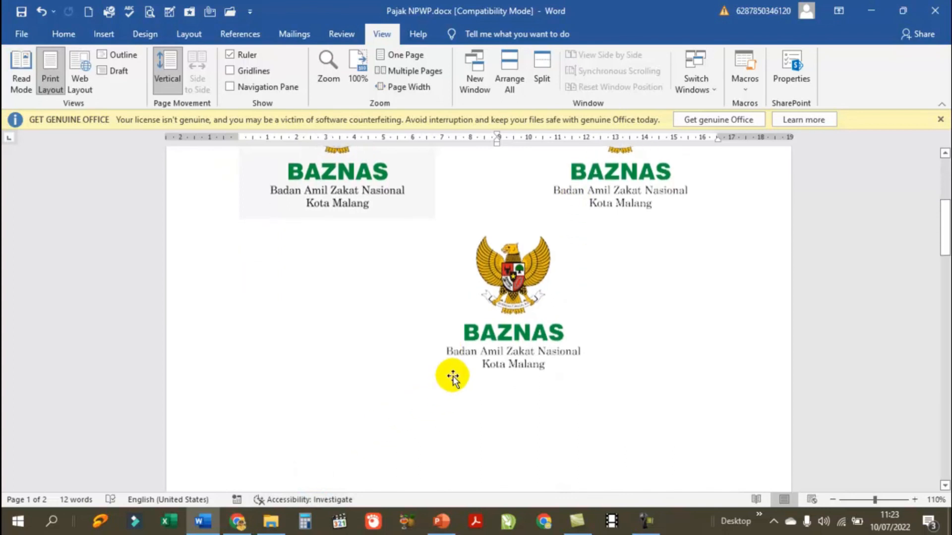
{"action": "scroll", "coordinate": [488, 337], "scroll_direction": "down", "scroll_amount": 4}
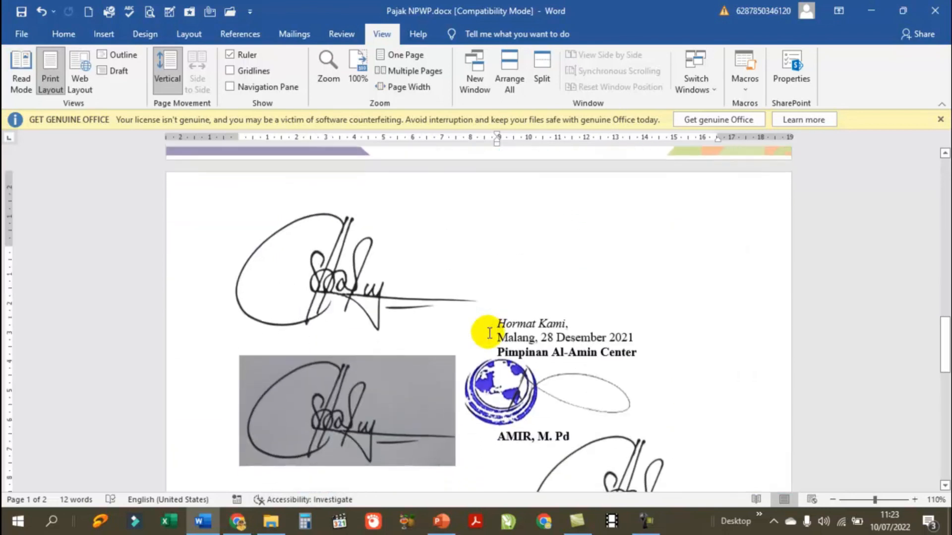
{"action": "scroll", "coordinate": [379, 323], "scroll_direction": "down", "scroll_amount": 2}
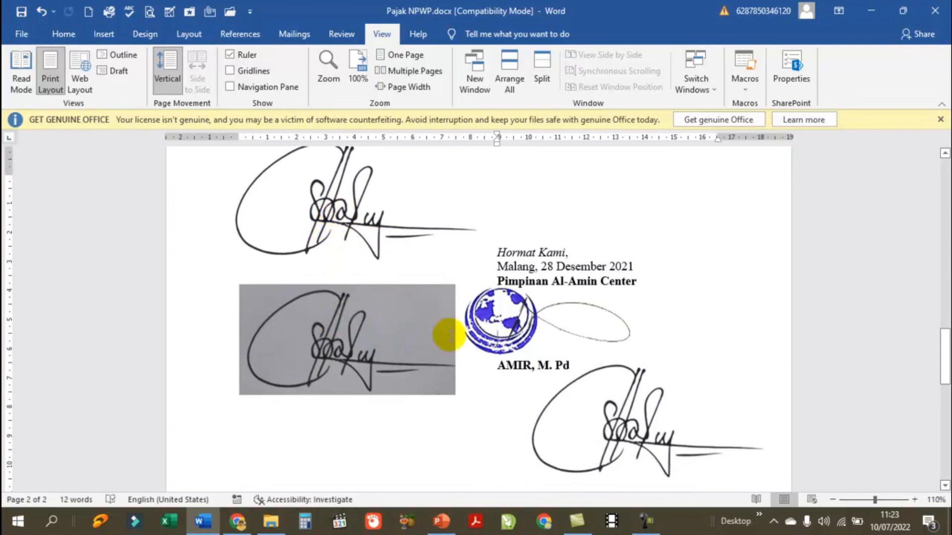
Step: Check the signature's removed-background result on remove.bg in Chrome and review both pages of the Word document once more
{"action": "left_click", "coordinate": [238, 521]}
{"action": "scroll", "coordinate": [567, 221], "scroll_direction": "up", "scroll_amount": 2}
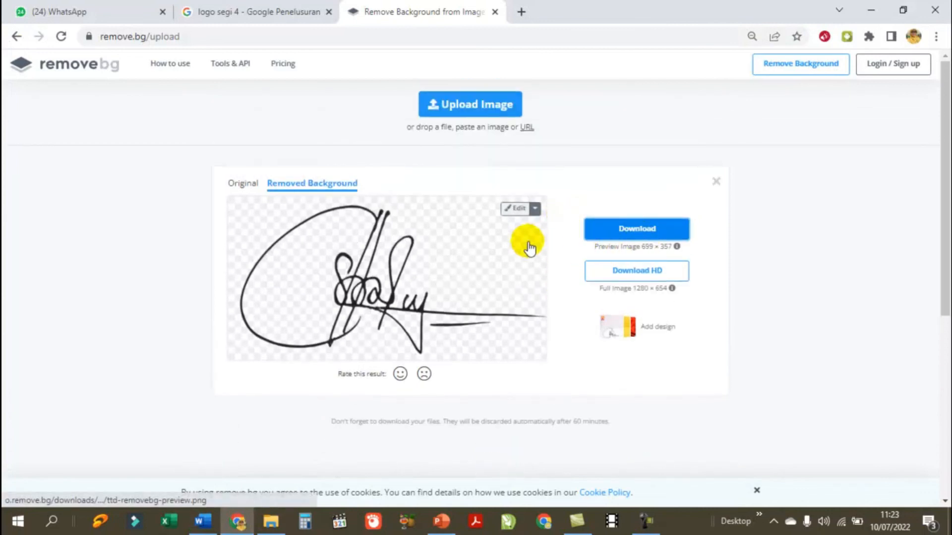
{"action": "left_click", "coordinate": [201, 525]}
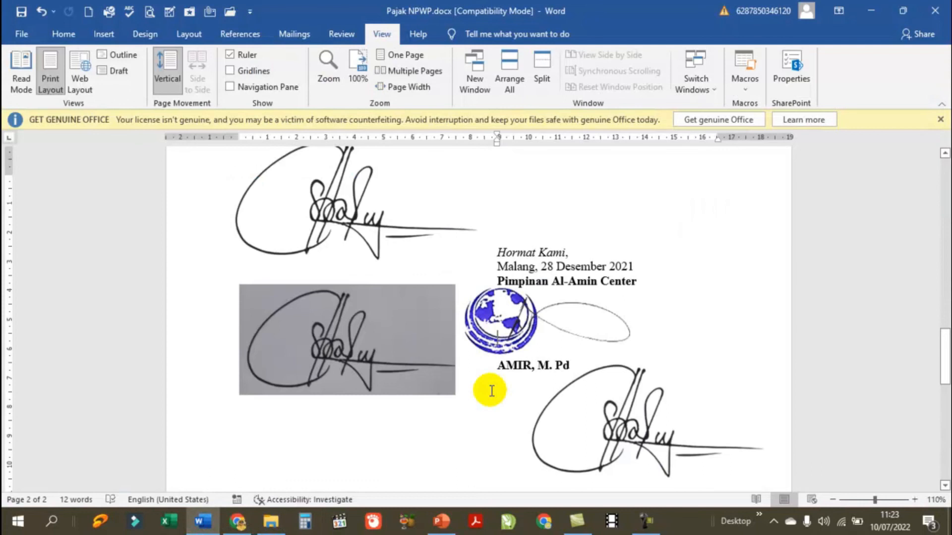
{"action": "scroll", "coordinate": [491, 391], "scroll_direction": "up", "scroll_amount": 15}
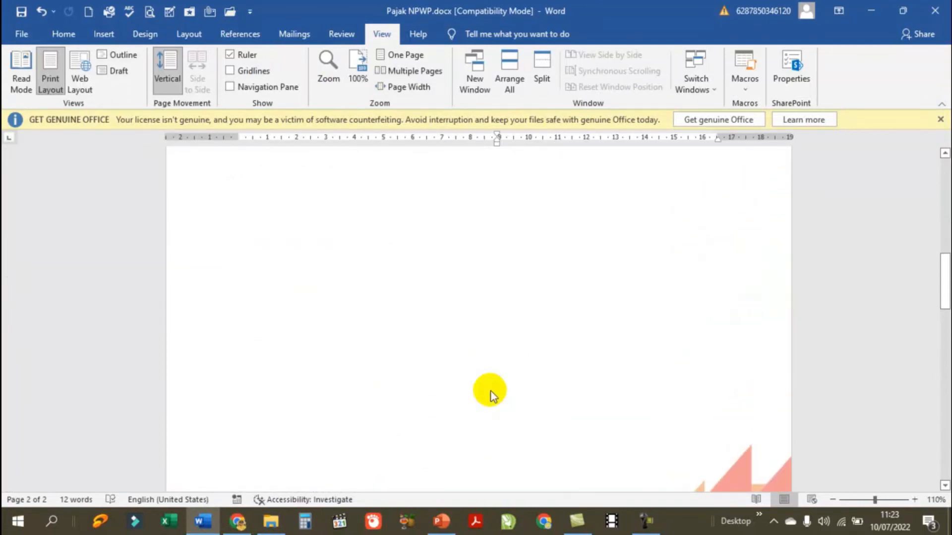
{"action": "scroll", "coordinate": [492, 391], "scroll_direction": "up", "scroll_amount": 10}
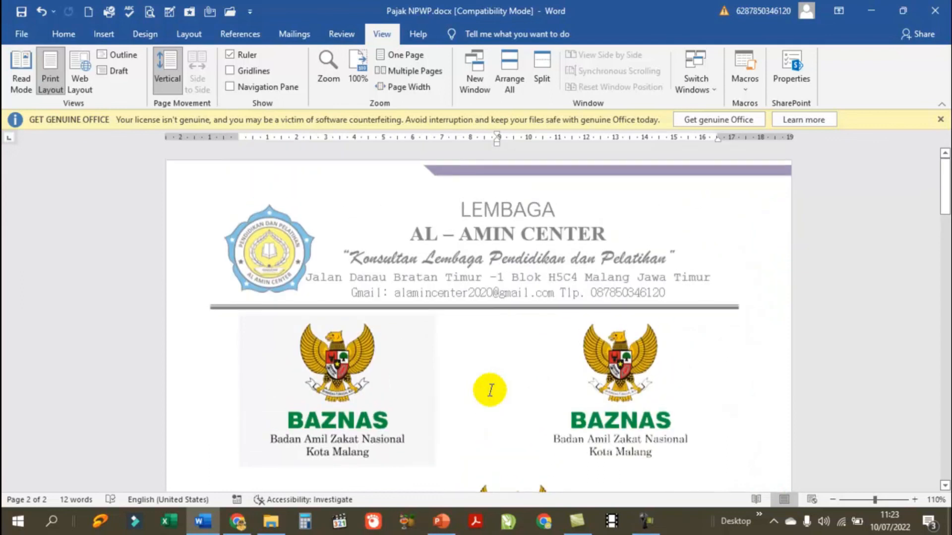
{"action": "scroll", "coordinate": [490, 390], "scroll_direction": "down", "scroll_amount": 10}
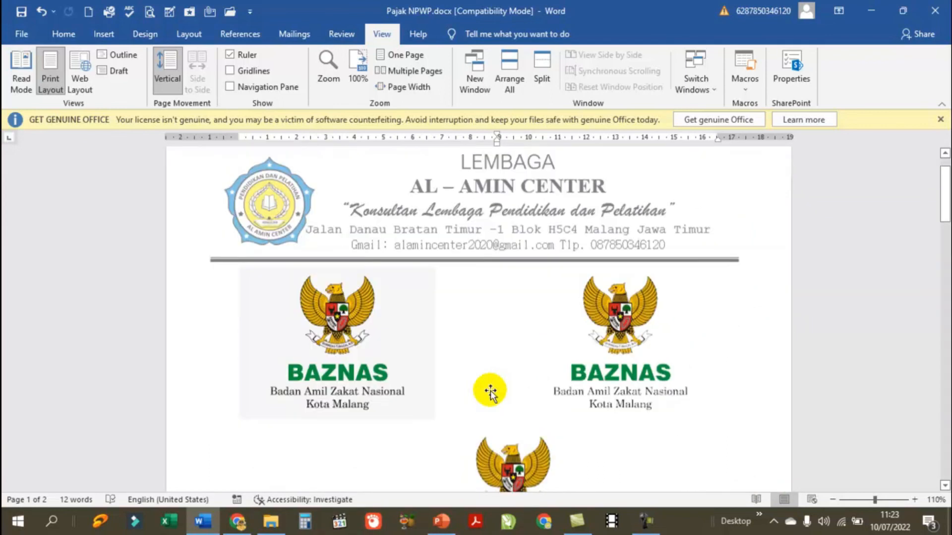
{"action": "scroll", "coordinate": [490, 390], "scroll_direction": "down", "scroll_amount": 10}
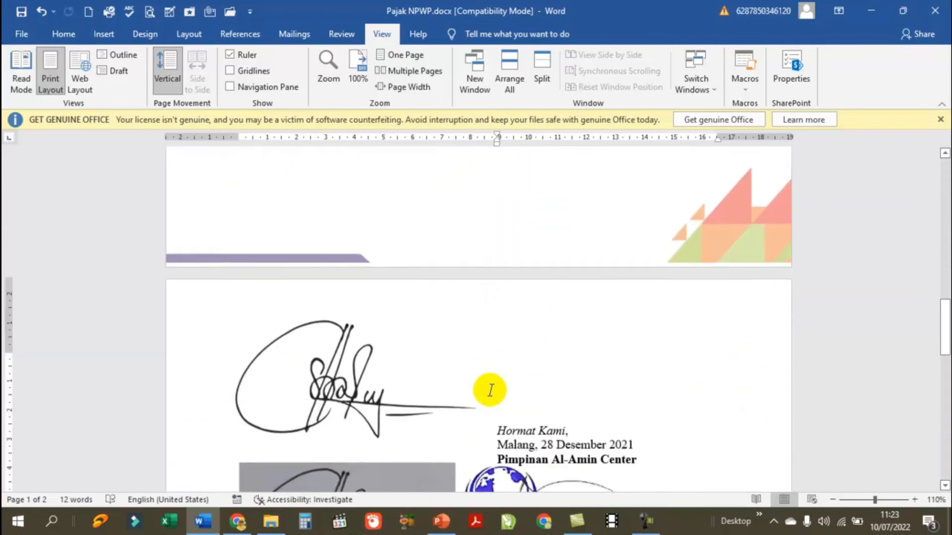